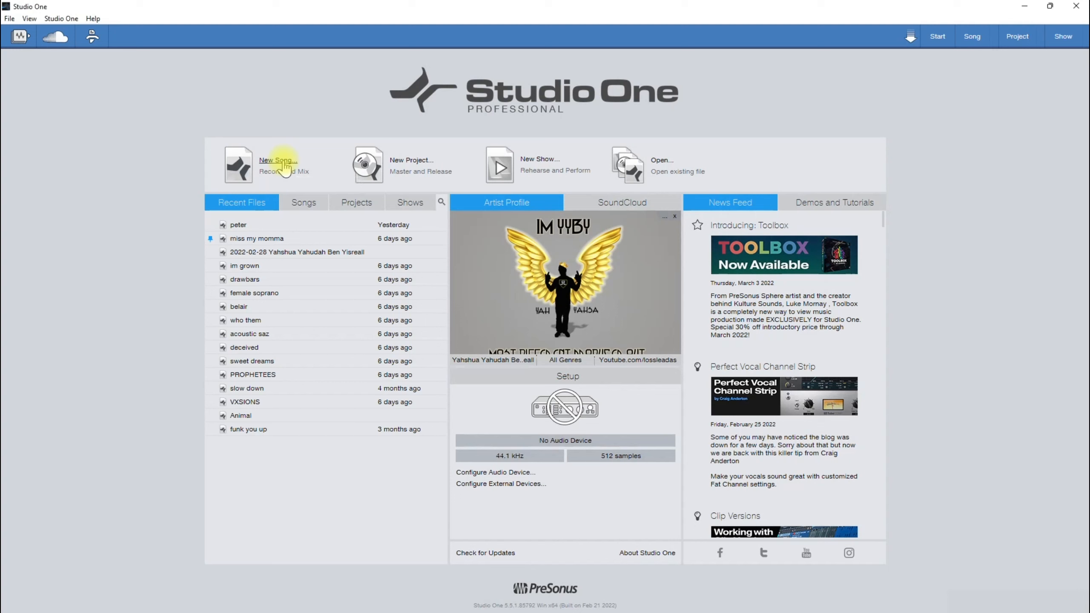
Start a new song from the RECORDING user template with stretching audio files to the song tempo turned off
{"action": "left_click", "coordinate": [284, 163]}
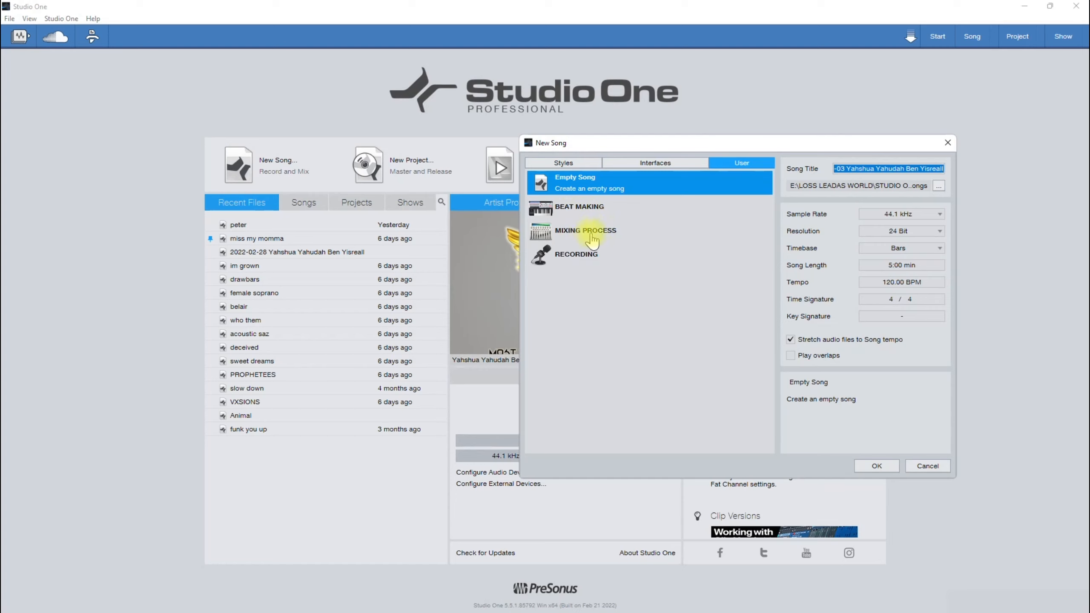
{"action": "left_click", "coordinate": [572, 259]}
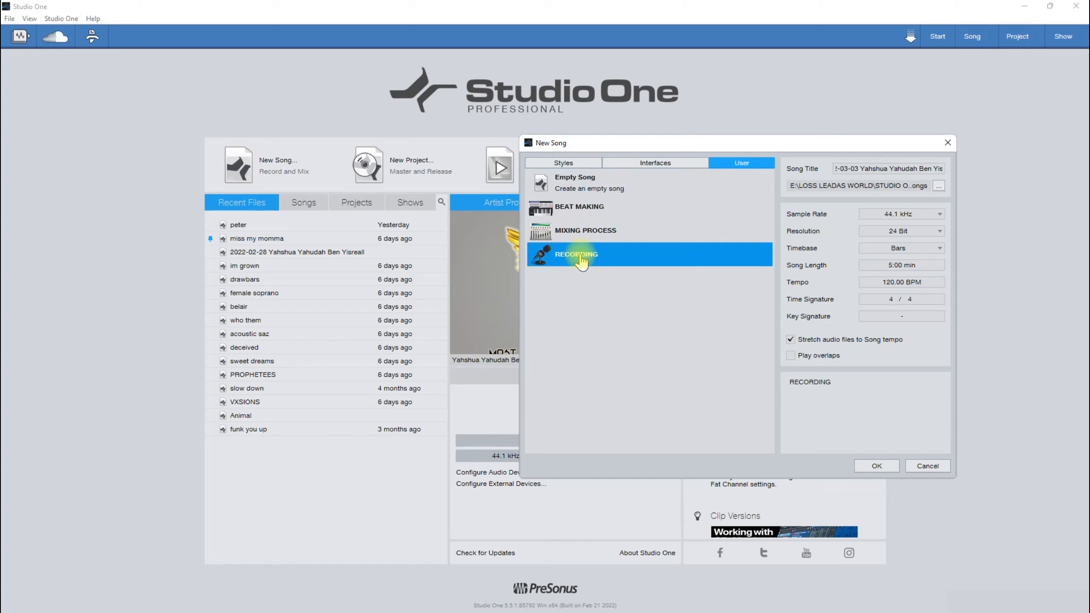
{"action": "left_click", "coordinate": [791, 342]}
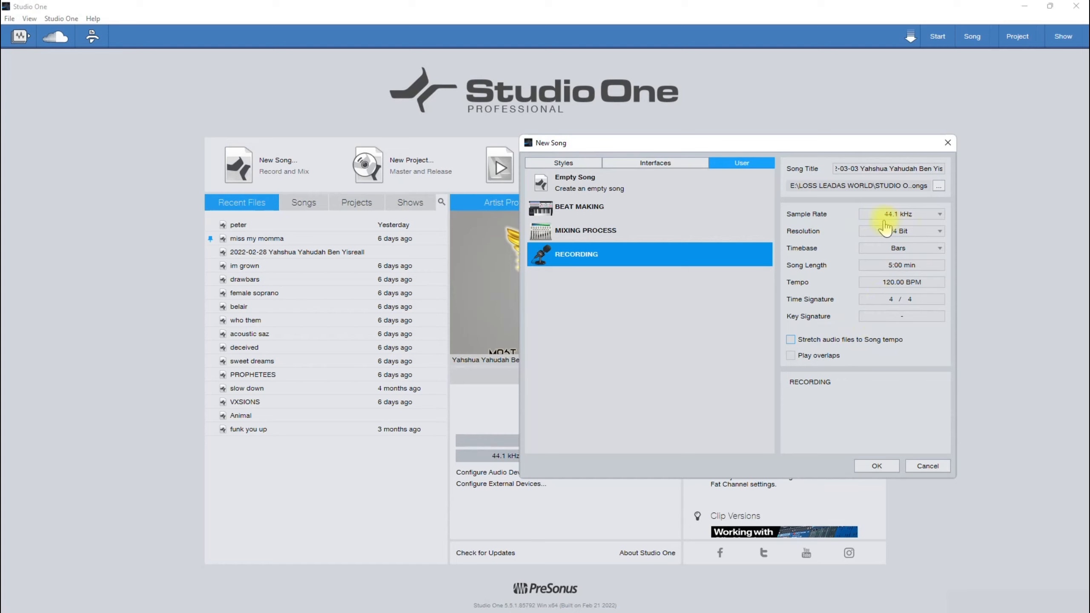
Set the new song's save location to the Desktop folder and create the song
{"action": "left_click", "coordinate": [938, 187]}
{"action": "scroll", "coordinate": [558, 266], "scroll_direction": "up", "scroll_amount": 3}
{"action": "left_click", "coordinate": [569, 251]}
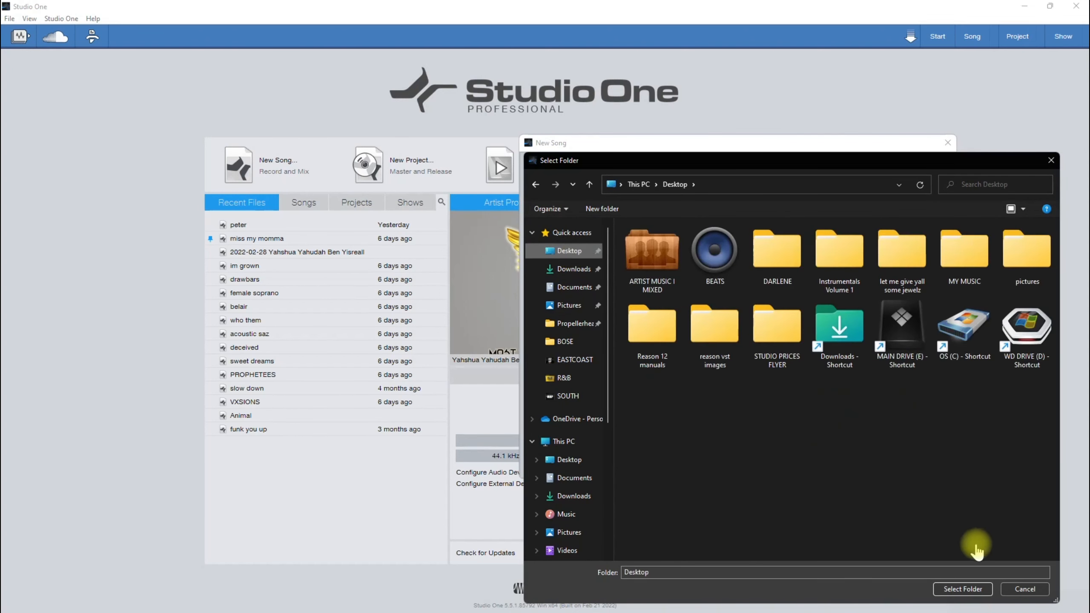
{"action": "left_click", "coordinate": [951, 588]}
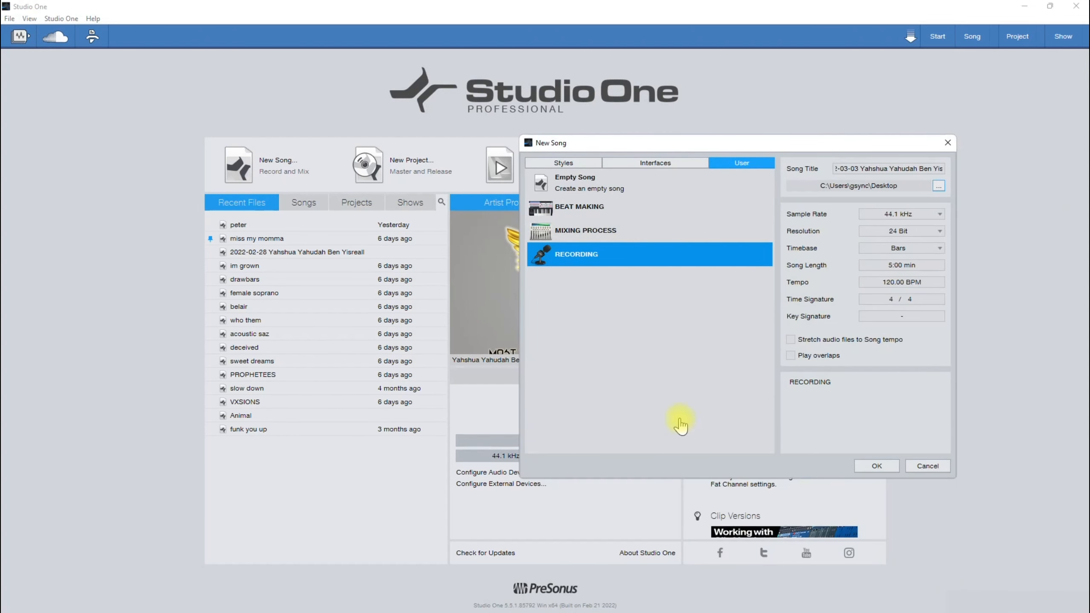
{"action": "left_click", "coordinate": [887, 465]}
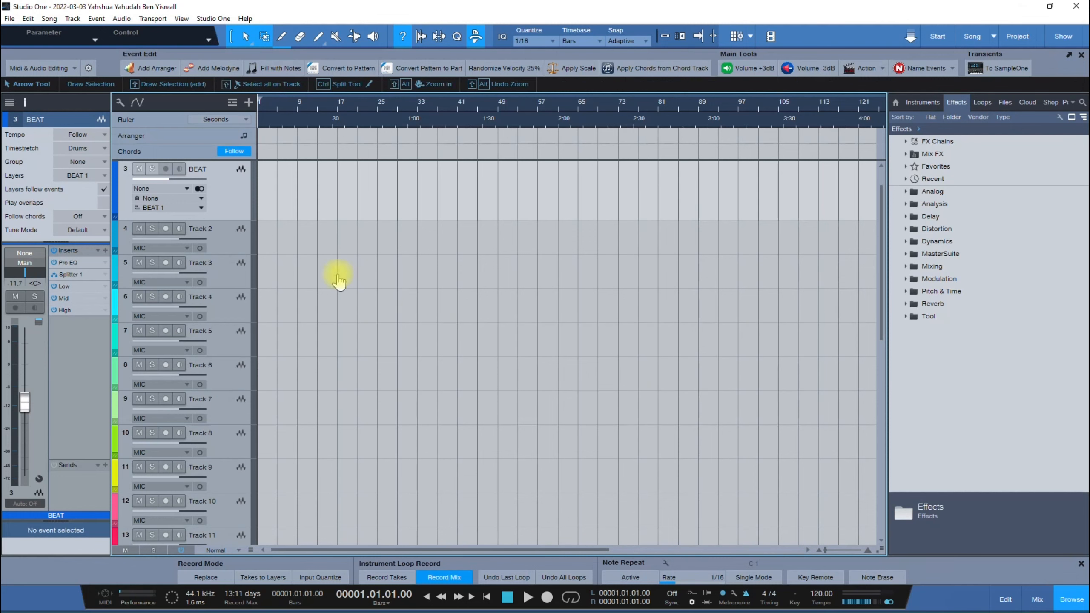
Review the template's track list and the channel settings of the MONITOR track and Track 2
{"action": "scroll", "coordinate": [288, 284], "scroll_direction": "down", "scroll_amount": 10}
{"action": "scroll", "coordinate": [288, 284], "scroll_direction": "up", "scroll_amount": 10}
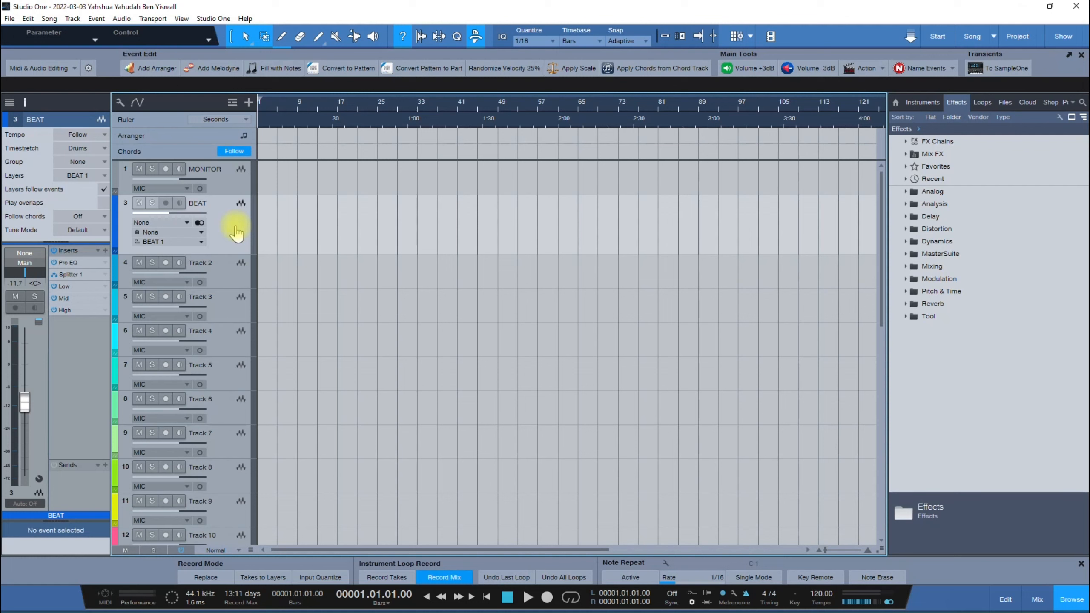
{"action": "left_click", "coordinate": [236, 187]}
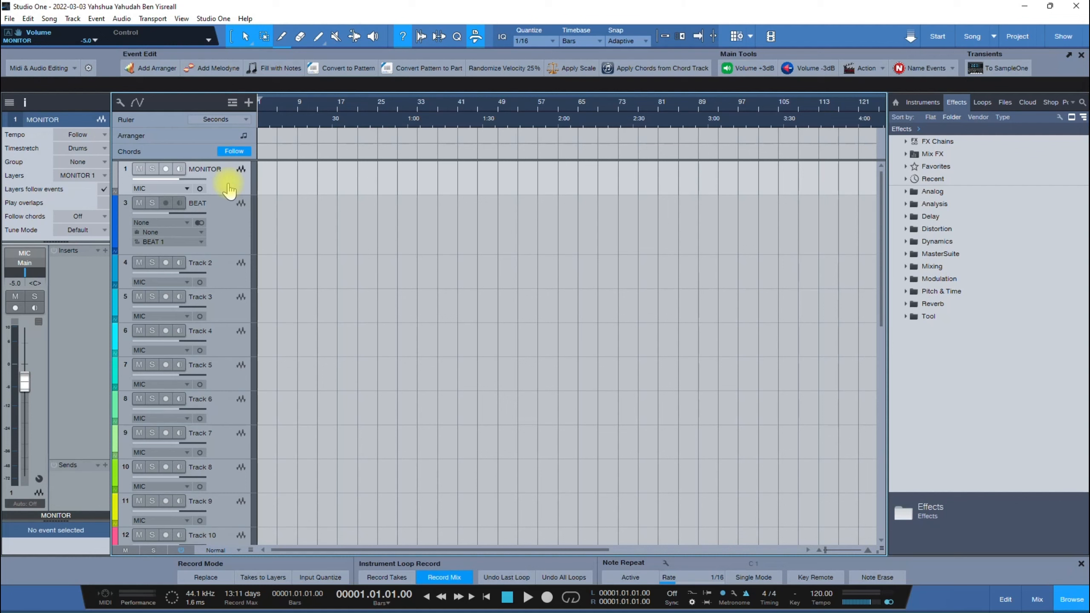
{"action": "left_click", "coordinate": [234, 274]}
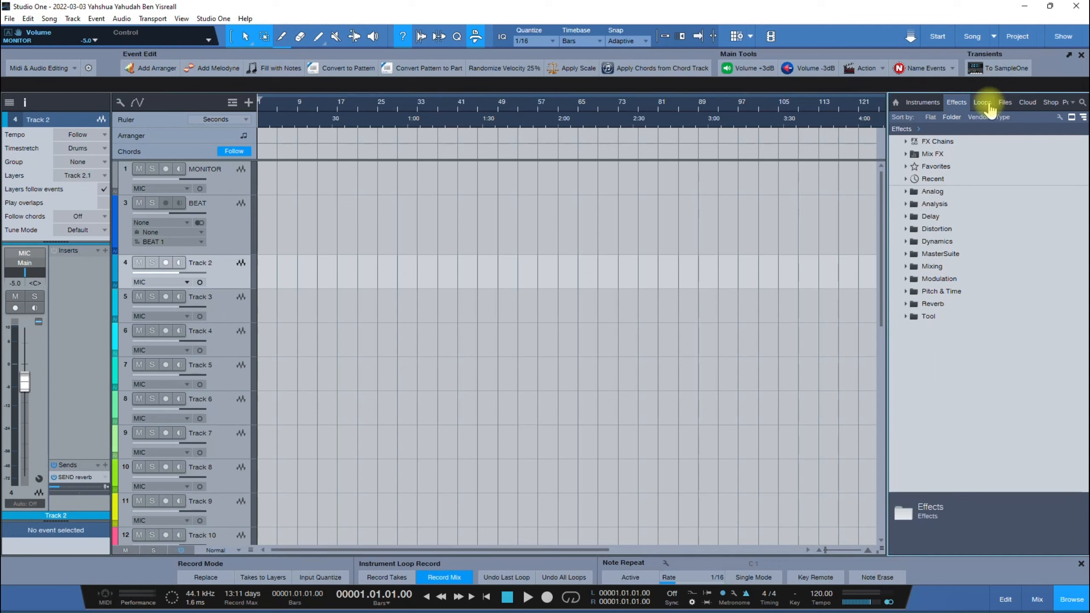
Place the 02 Horror Cmin audioloop from the R&B > Atmo > loop folder at the start of Track 2
{"action": "left_click", "coordinate": [982, 102]}
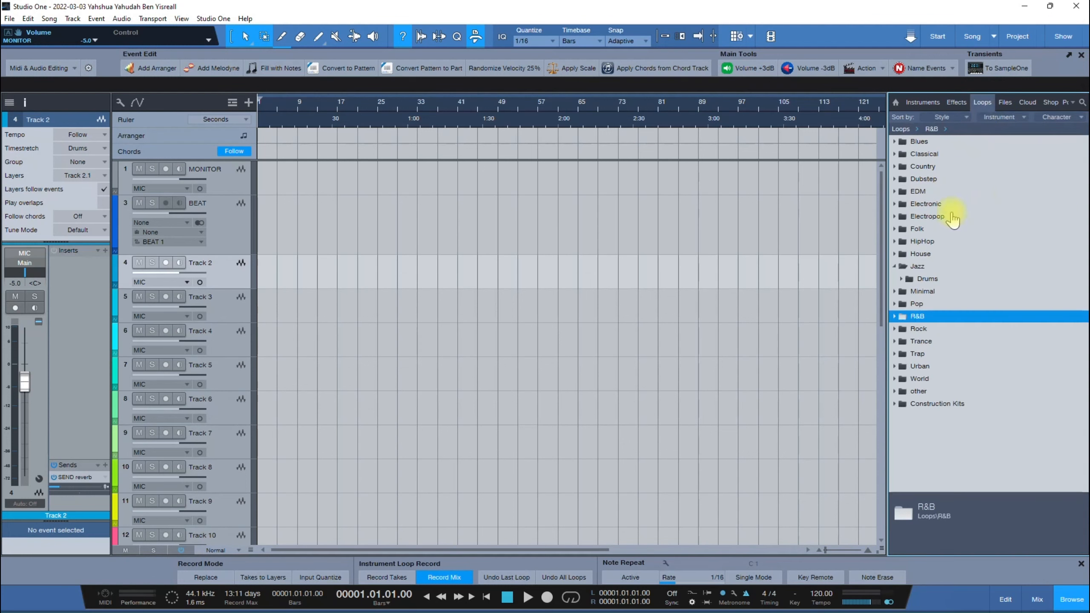
{"action": "left_click", "coordinate": [895, 316]}
{"action": "double_click", "coordinate": [921, 329]}
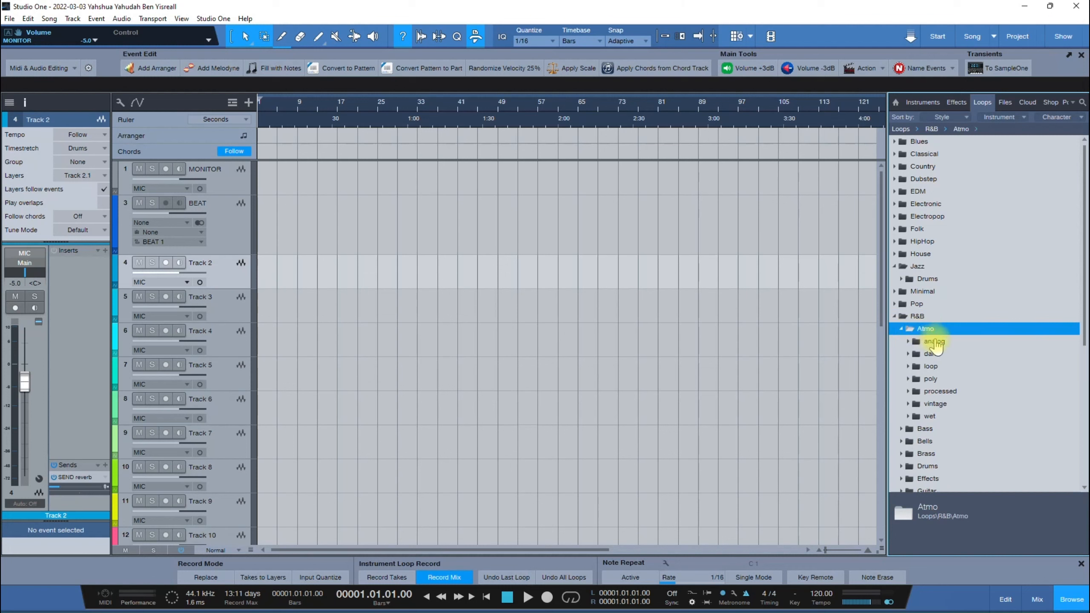
{"action": "left_click", "coordinate": [909, 342]}
{"action": "mouse_move", "coordinate": [918, 355]}
{"action": "left_mouse_down"}
{"action": "mouse_move", "coordinate": [388, 299]}
{"action": "mouse_move", "coordinate": [920, 348]}
{"action": "left_mouse_up"}
{"action": "left_click", "coordinate": [895, 316]}
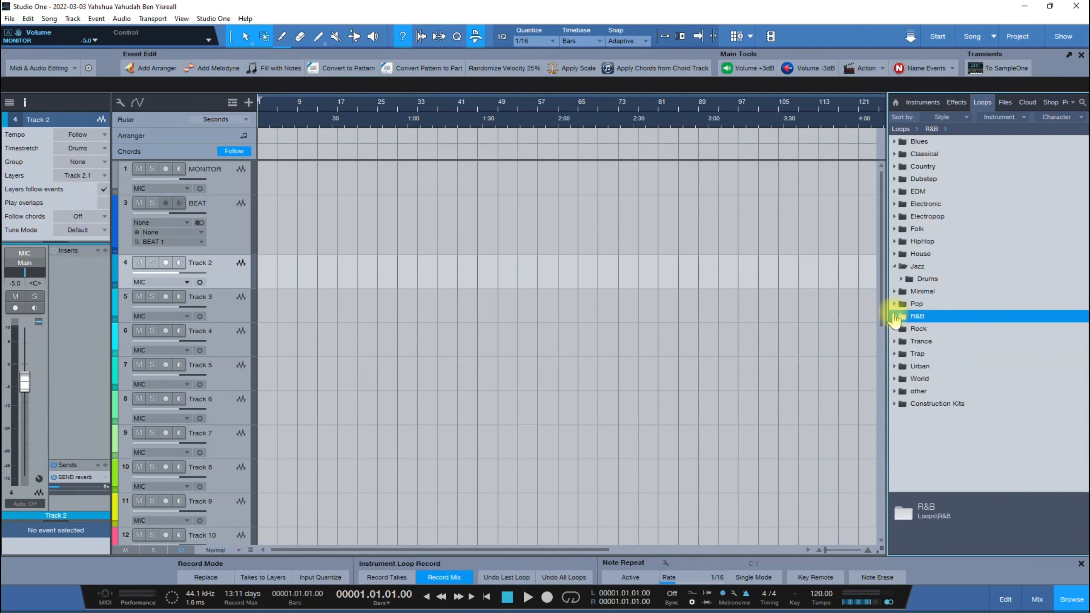
{"action": "left_click", "coordinate": [895, 316]}
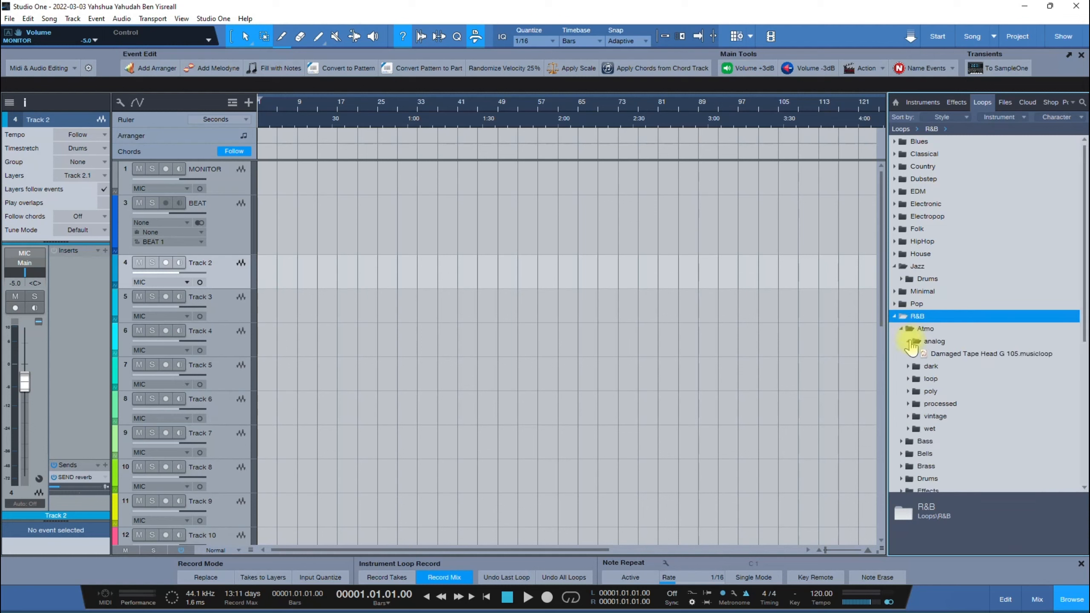
{"action": "left_click", "coordinate": [927, 379]}
{"action": "left_click", "coordinate": [908, 378]}
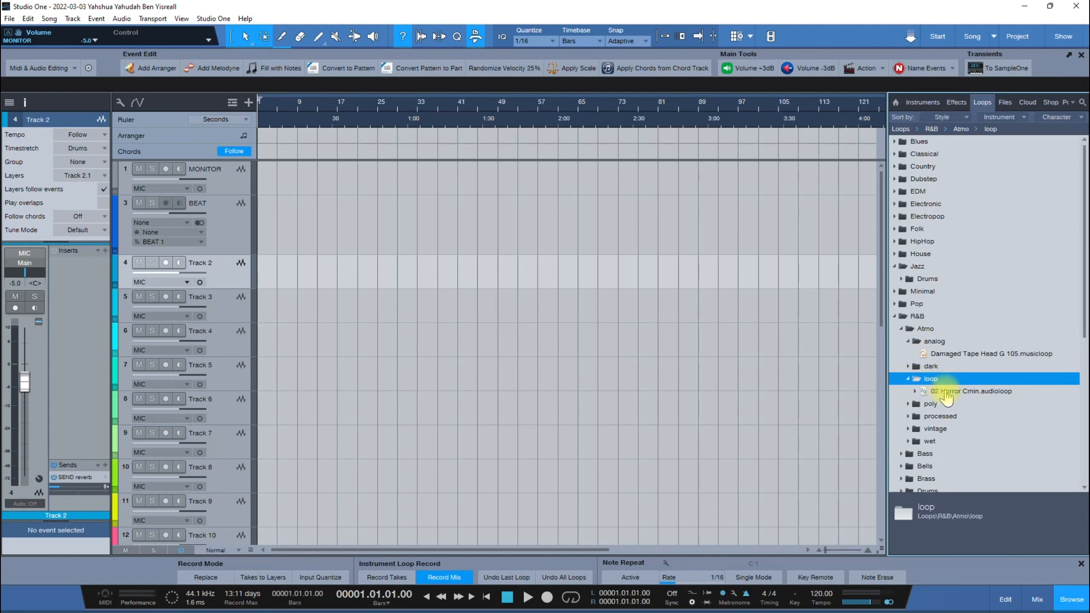
{"action": "left_click", "coordinate": [940, 392]}
{"action": "left_click_drag", "start_coordinate": [940, 393], "coordinate": [274, 279]}
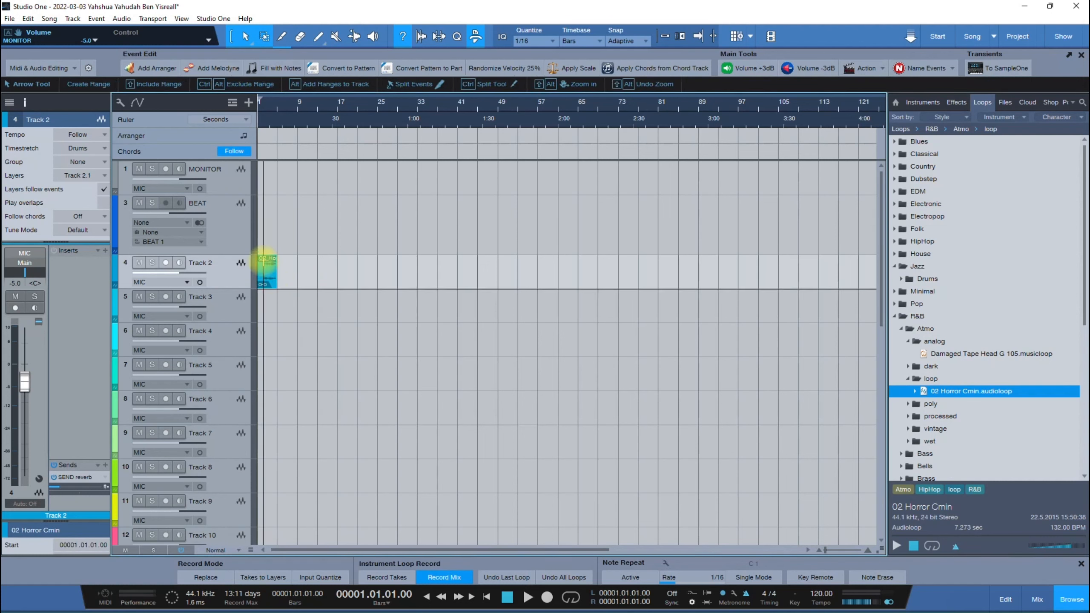
Duplicate the loop six times in a row on Track 2 and delete the copy at bar 13
{"action": "key", "text": "d"}
{"action": "key", "text": "d"}
{"action": "key", "text": "d"}
{"action": "key", "text": "d"}
{"action": "key", "text": "d"}
{"action": "key", "text": "d"}
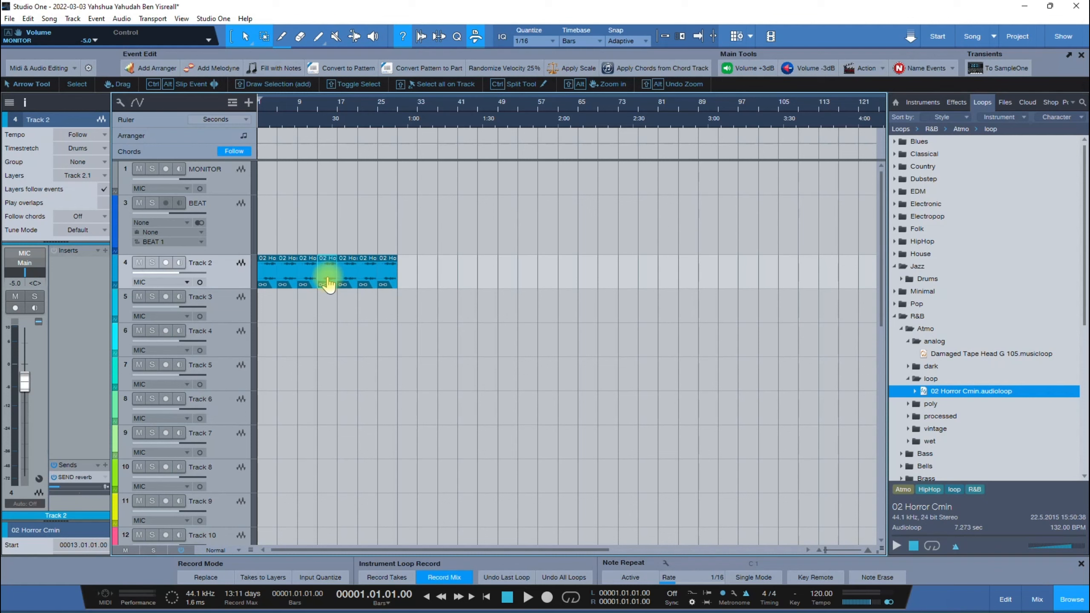
{"action": "key", "text": "Delete"}
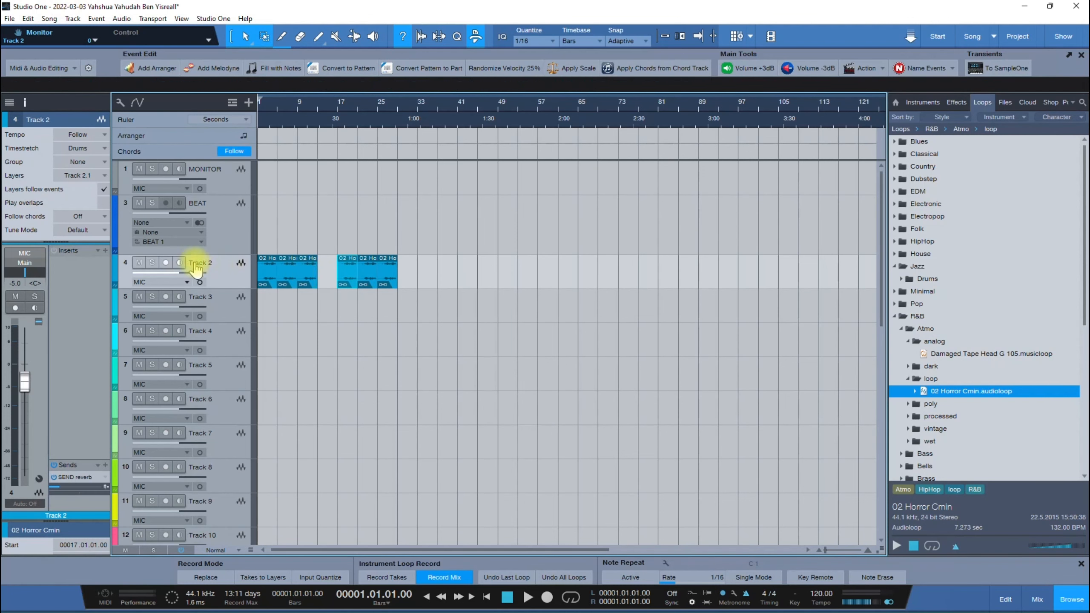
Switch input monitoring on Track 2 on and back off, and place the playback cursor at bar 8
{"action": "left_click", "coordinate": [180, 263]}
{"action": "left_click", "coordinate": [179, 262]}
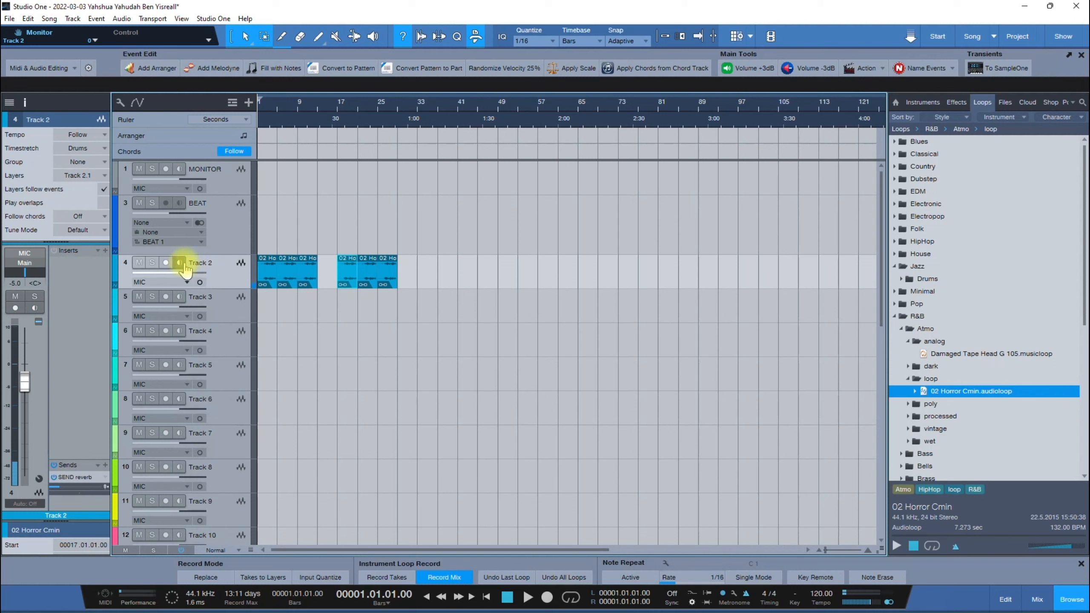
{"action": "left_click", "coordinate": [294, 103]}
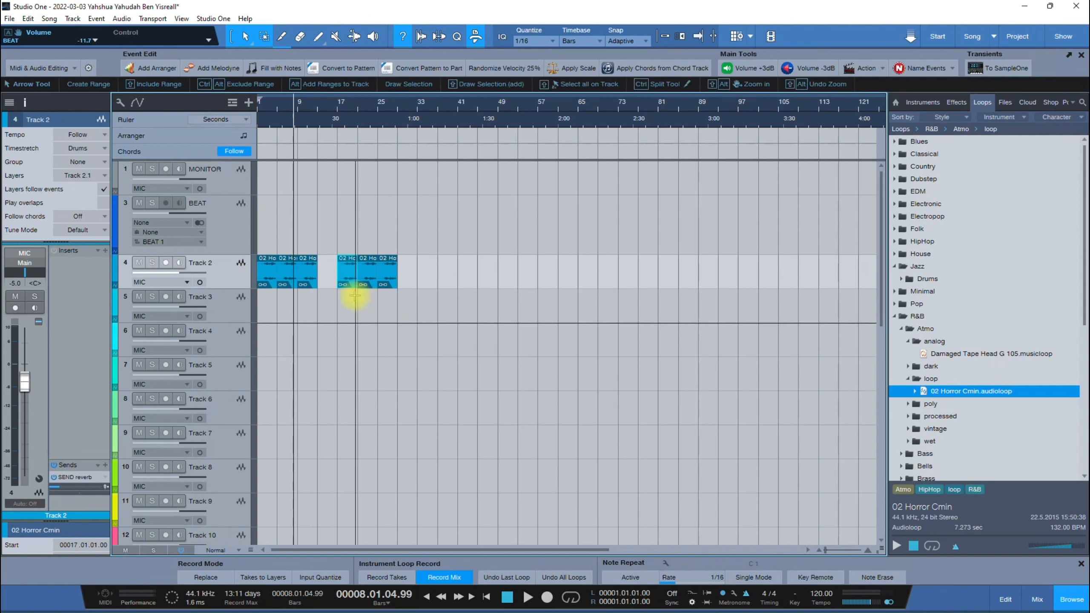
Check the channel settings of Track 3, the MONITOR track and the BEAT track
{"action": "left_click", "coordinate": [218, 315]}
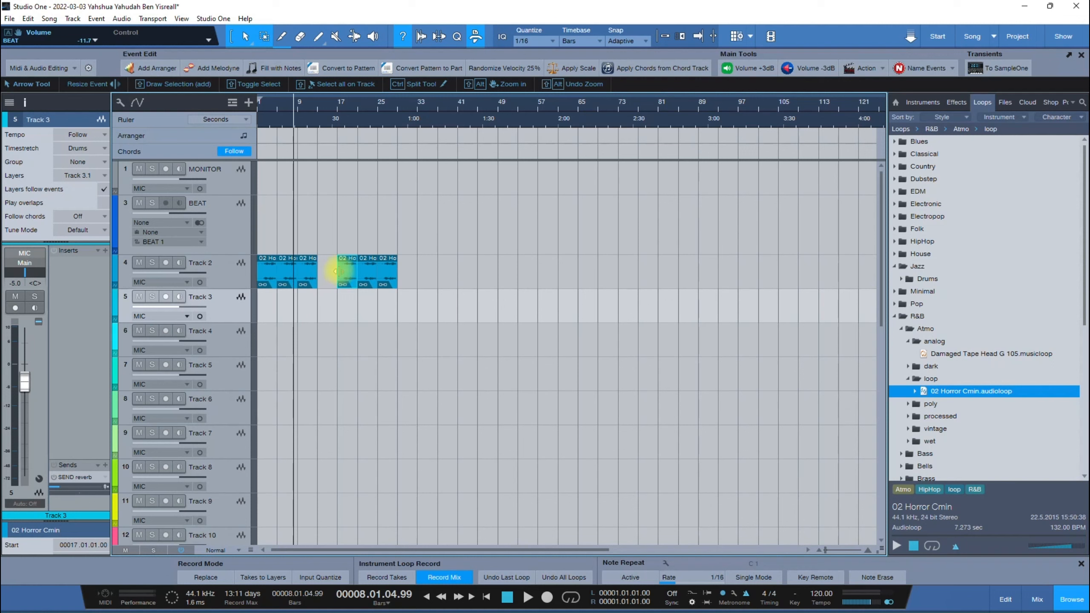
{"action": "left_click", "coordinate": [239, 192]}
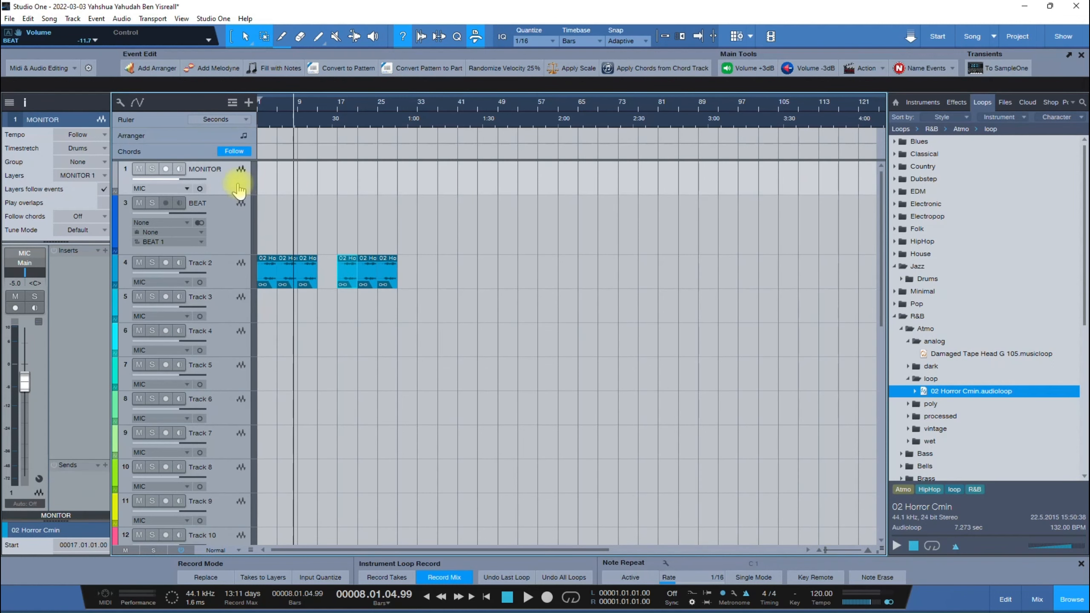
{"action": "left_click", "coordinate": [237, 218]}
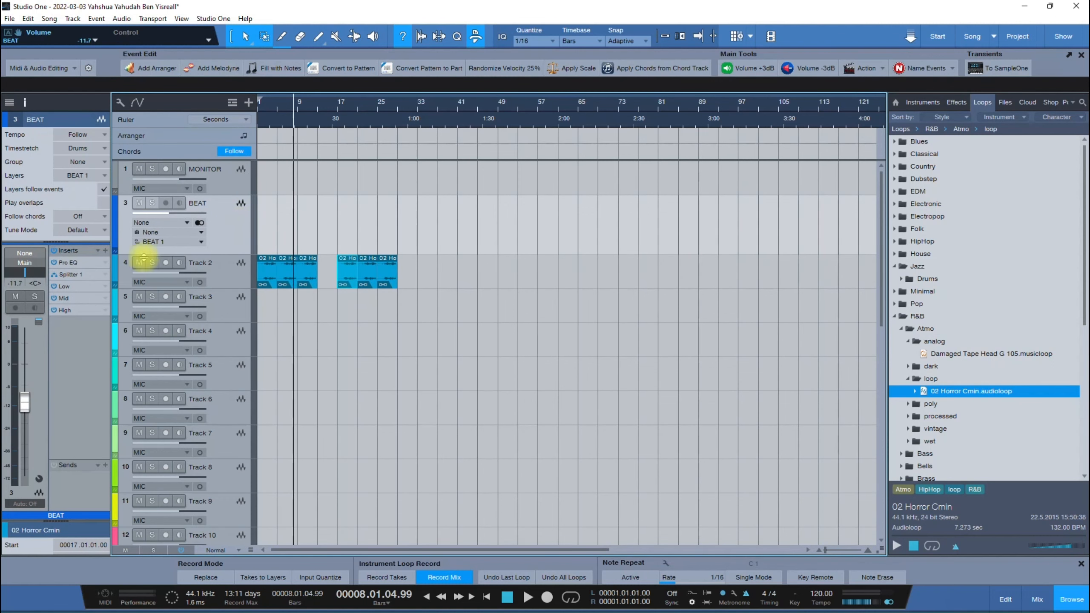
Examine the Pro EQ insert on the BEAT track and close its window
{"action": "double_click", "coordinate": [75, 262]}
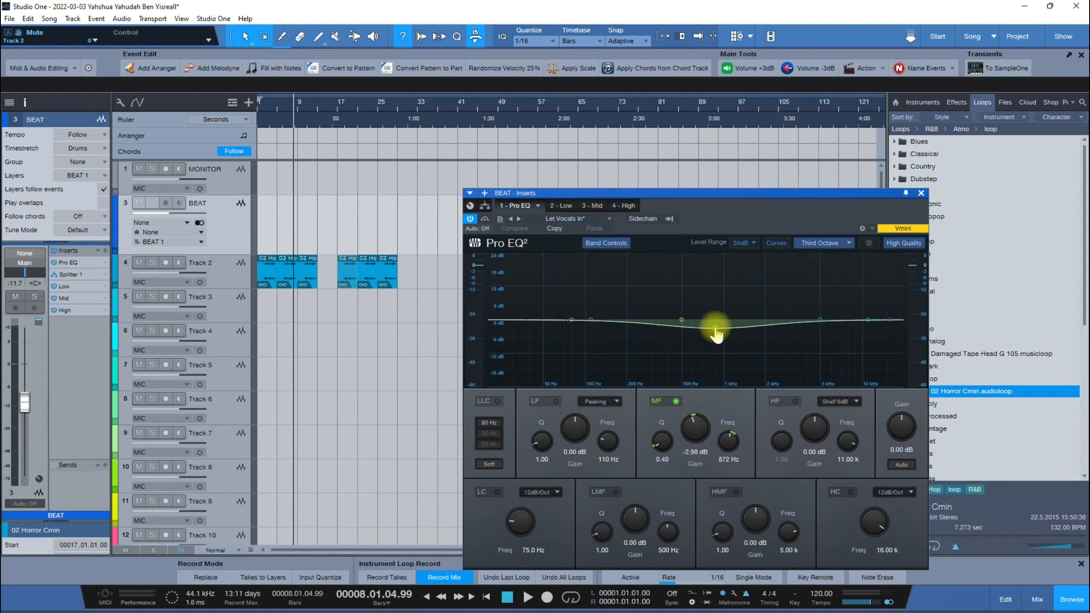
{"action": "left_click_drag", "start_coordinate": [704, 194], "coordinate": [652, 114]}
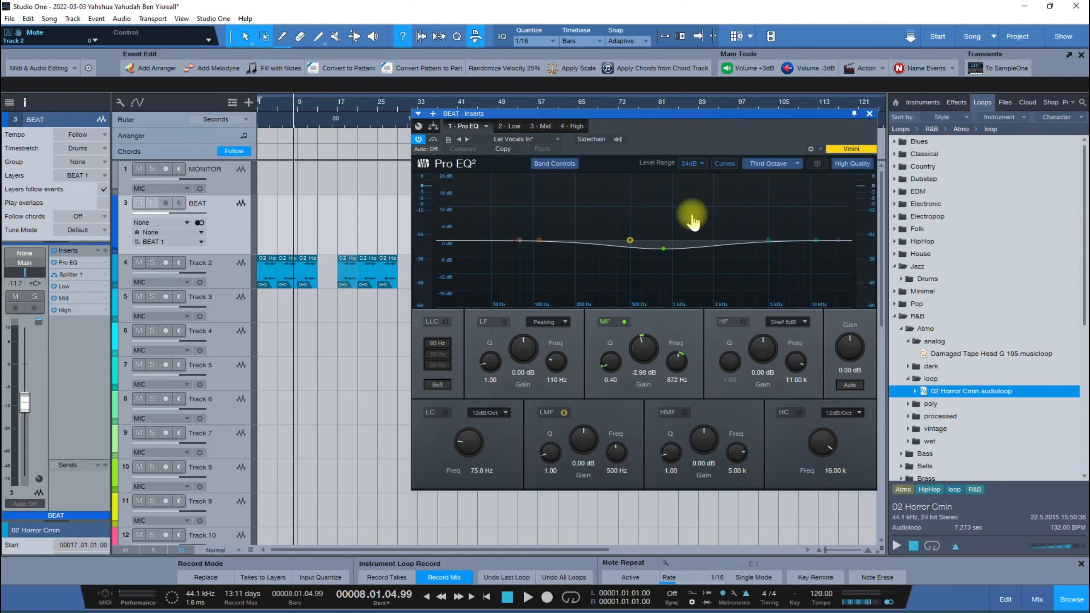
{"action": "left_click", "coordinate": [870, 113]}
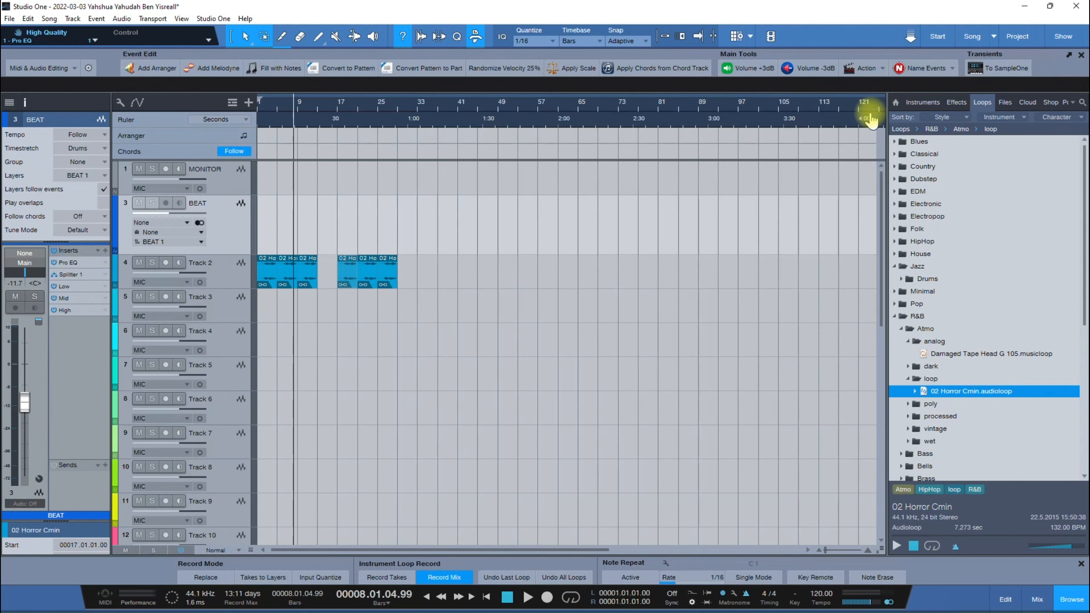
Examine the BEAT track's Splitter 1 routing and the Binaural Pan on its High band
{"action": "double_click", "coordinate": [72, 275]}
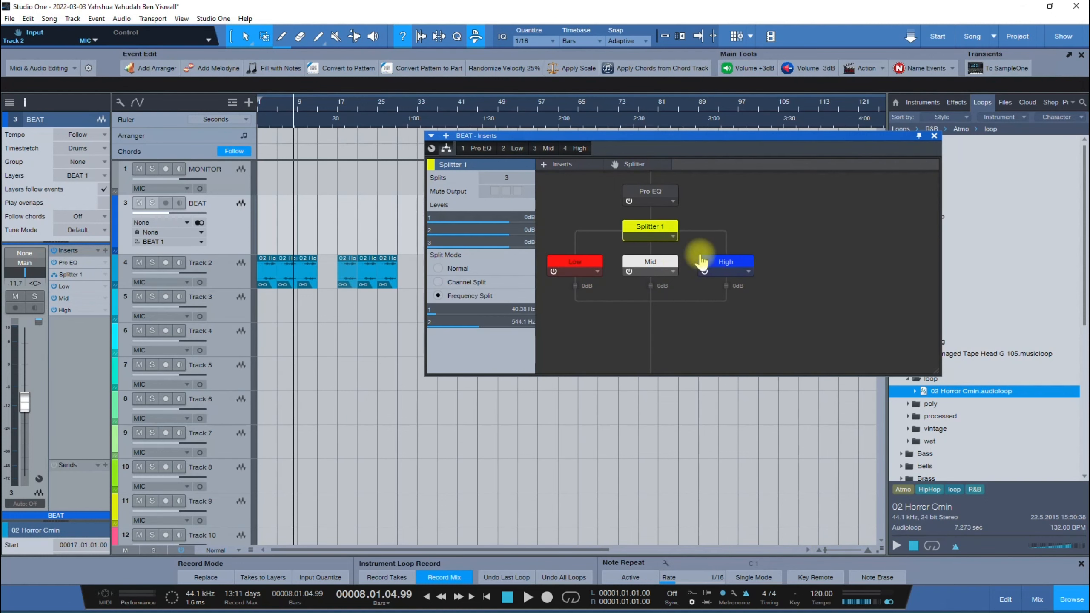
{"action": "double_click", "coordinate": [725, 268]}
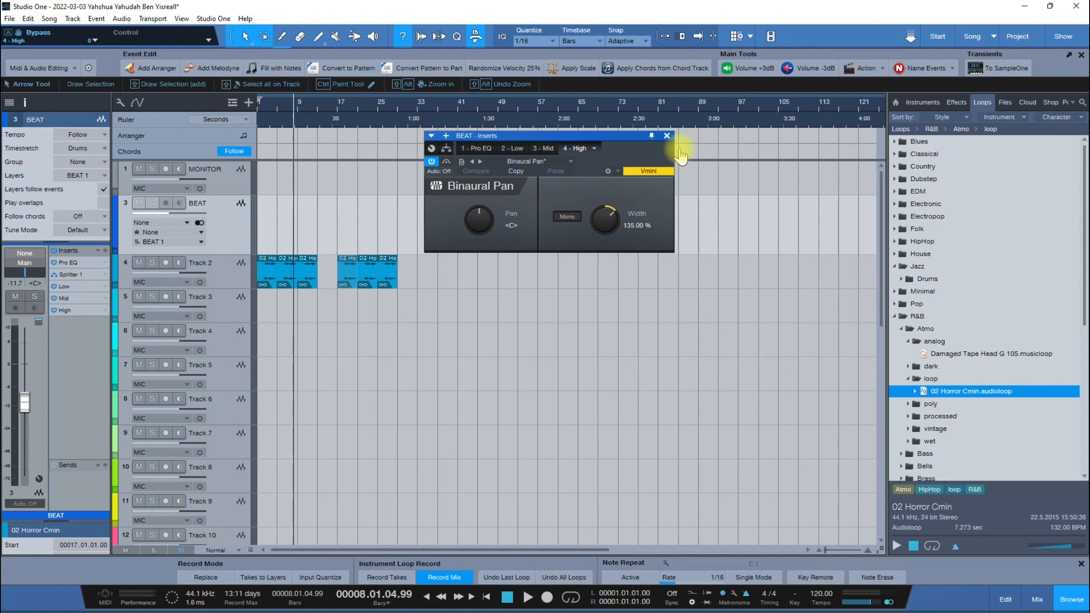
{"action": "left_click", "coordinate": [667, 137]}
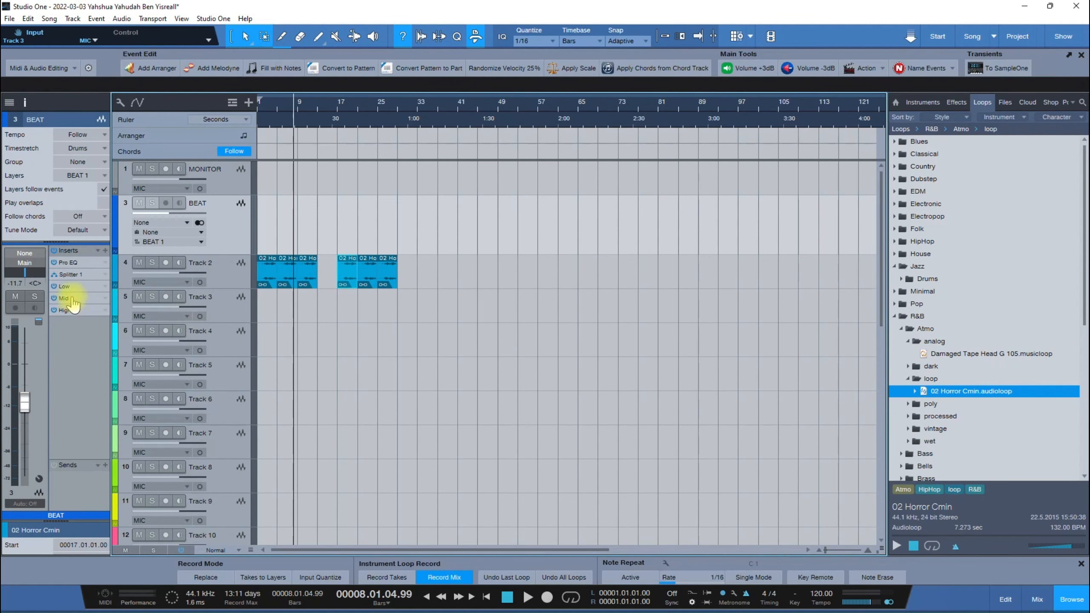
Set the Binaural Pan width on the Mid band of the BEAT track's splitter to 82%
{"action": "double_click", "coordinate": [74, 277]}
{"action": "double_click", "coordinate": [650, 276]}
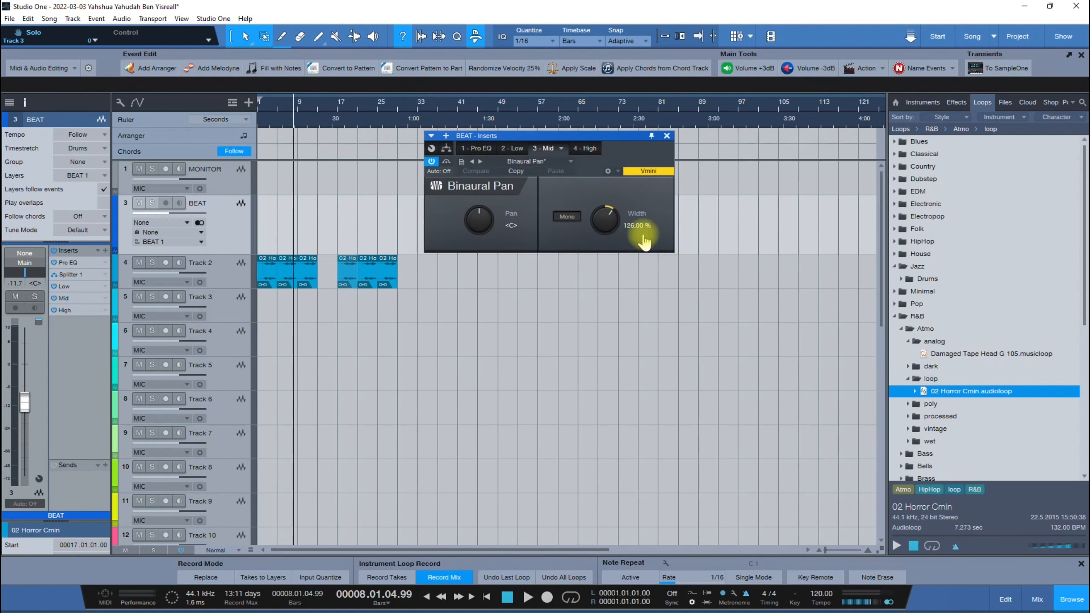
{"action": "left_click_drag", "start_coordinate": [605, 225], "coordinate": [604, 251]}
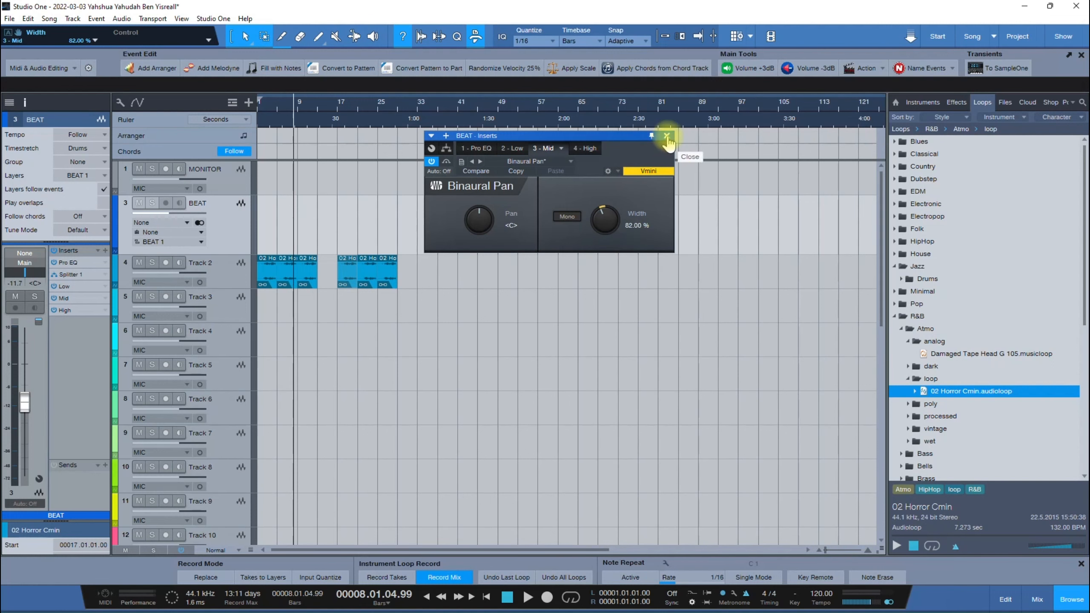
Examine the Binaural Pan on the splitter's Low band and close the BEAT inserts window
{"action": "left_click", "coordinate": [447, 148]}
{"action": "double_click", "coordinate": [579, 263]}
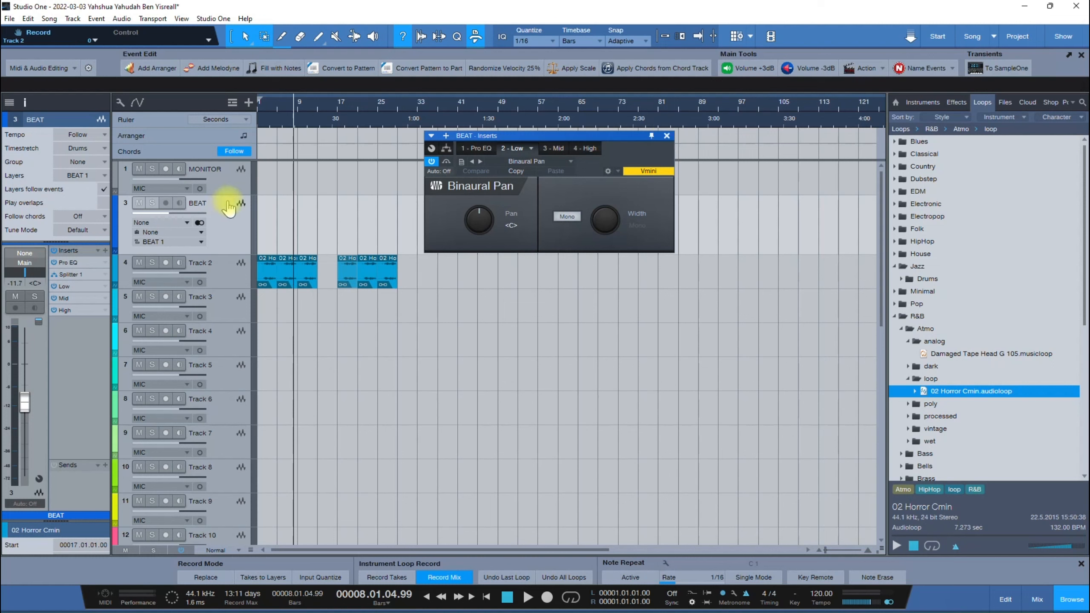
{"action": "left_click", "coordinate": [666, 136]}
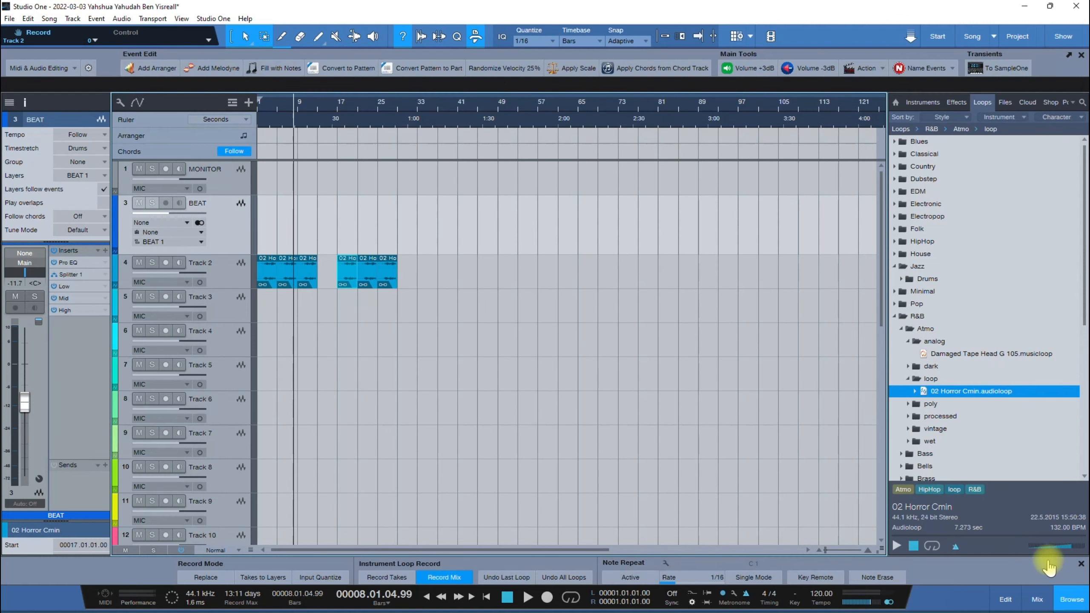
Show the mixer and examine the Level Meter and Limiter inserts on the Main output
{"action": "left_click", "coordinate": [1038, 599]}
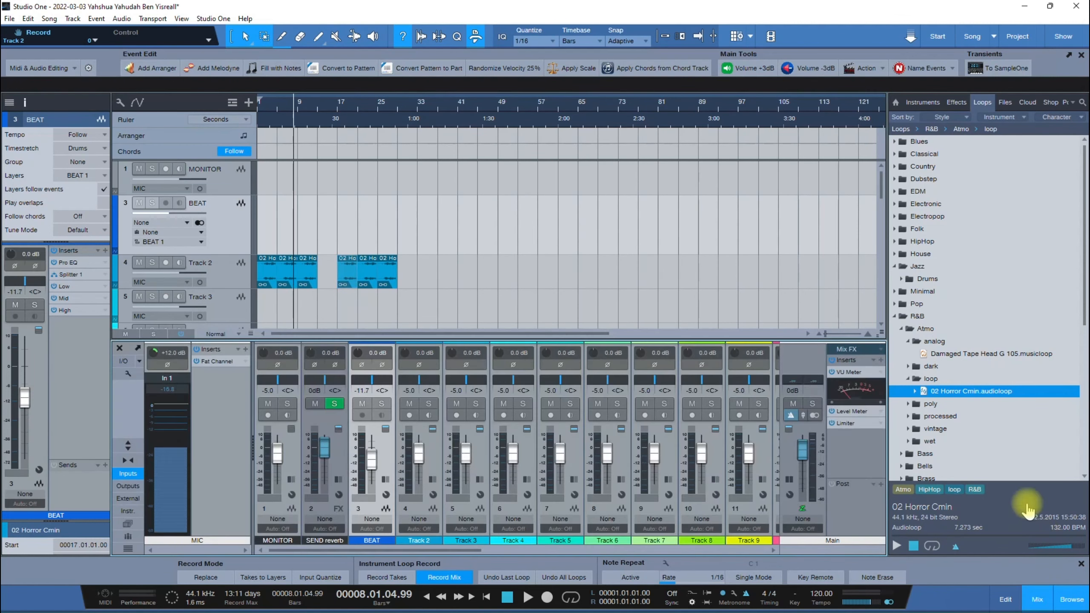
{"action": "left_click", "coordinate": [854, 411]}
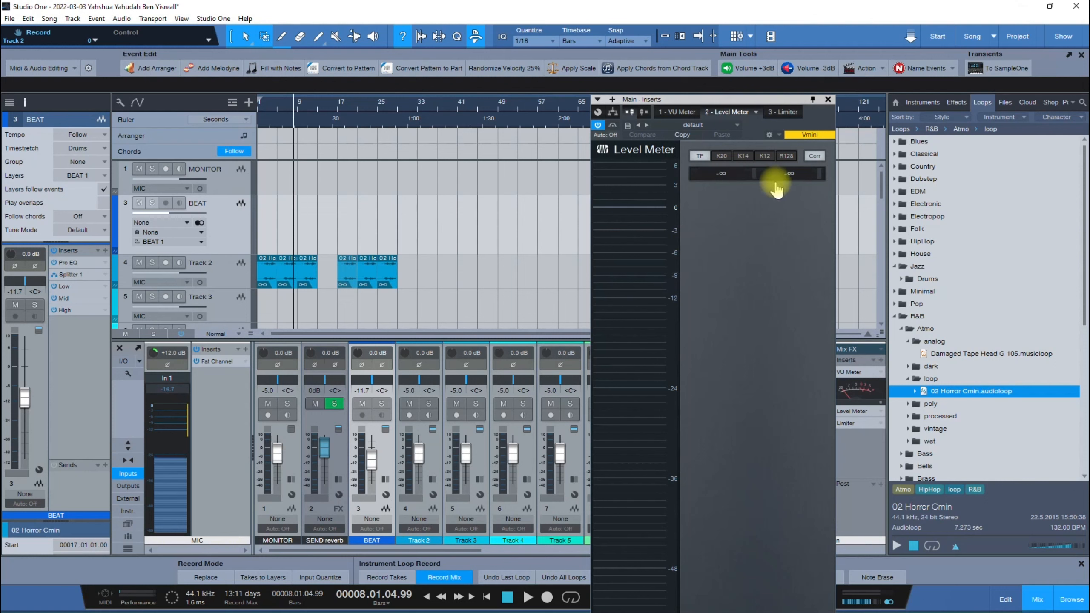
{"action": "left_click", "coordinate": [828, 100]}
{"action": "left_click", "coordinate": [852, 422]}
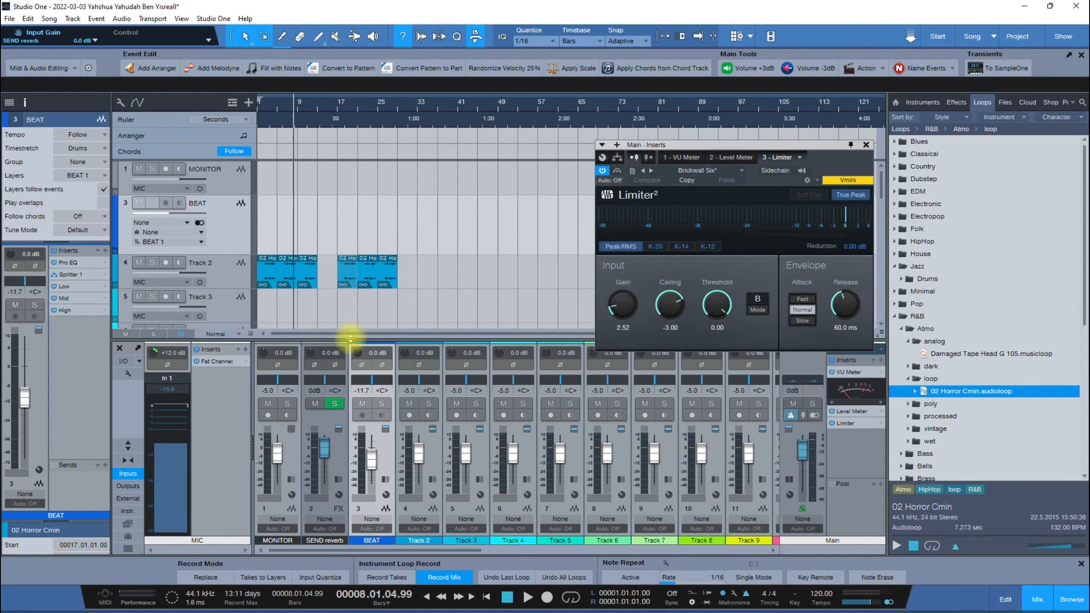
Enlarge the mixer and lower the input gain of the Main output's Limiter to 0.81 dB
{"action": "left_click_drag", "start_coordinate": [285, 338], "coordinate": [285, 284]}
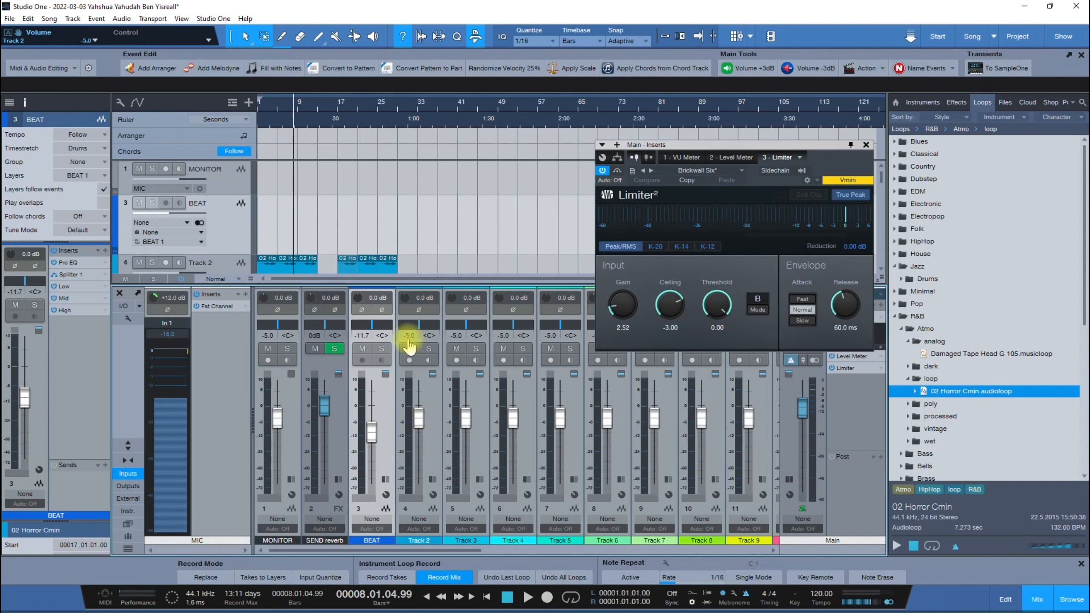
{"action": "left_click", "coordinate": [431, 456]}
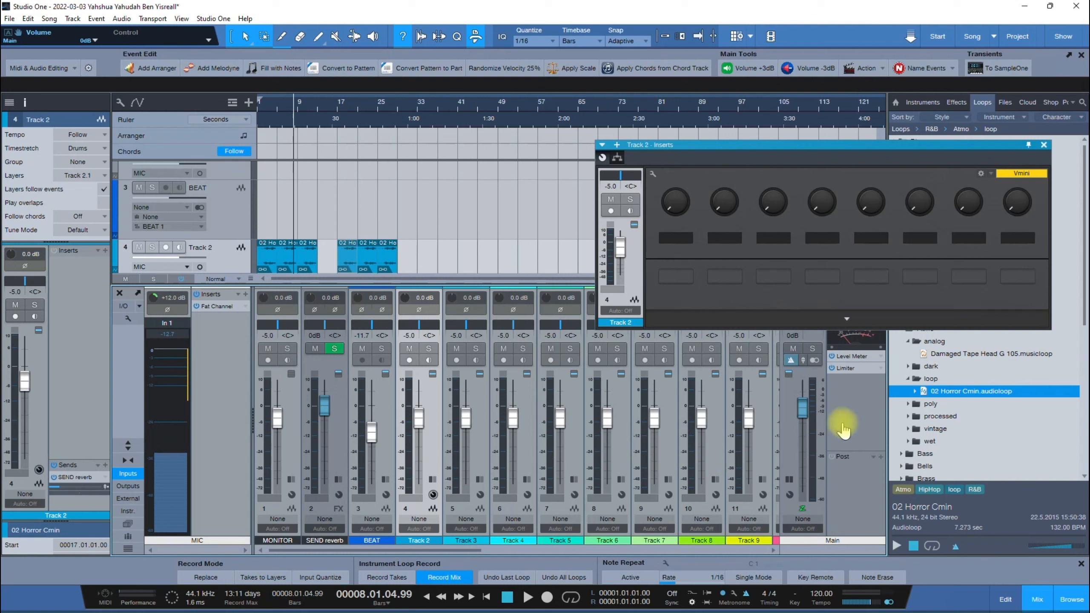
{"action": "left_click", "coordinate": [848, 370]}
{"action": "left_click_drag", "start_coordinate": [623, 306], "coordinate": [623, 278]}
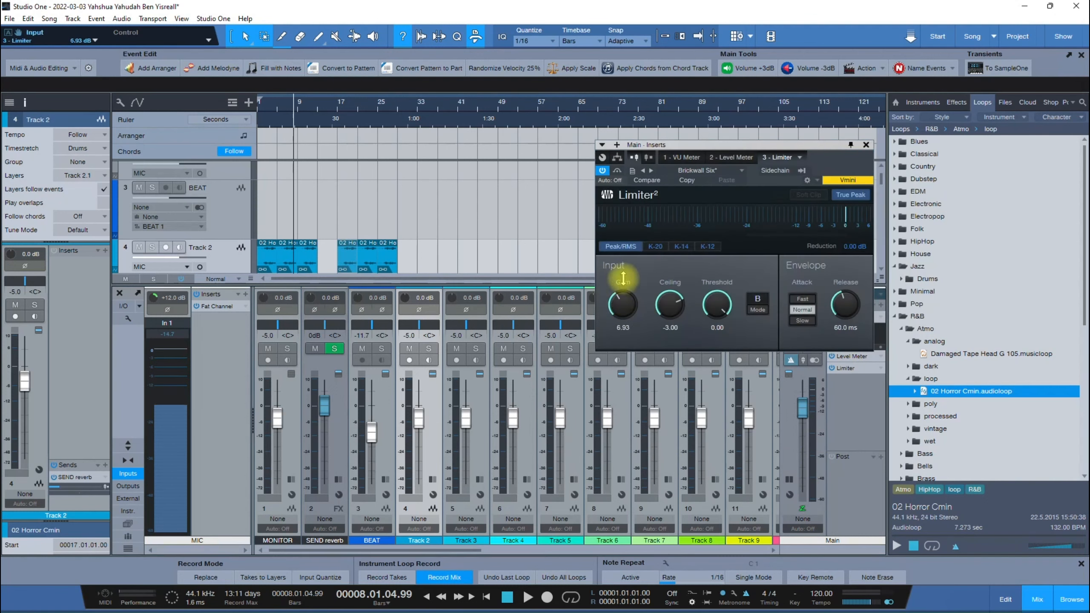
{"action": "mouse_move", "coordinate": [623, 276]}
{"action": "left_mouse_down"}
{"action": "mouse_move", "coordinate": [621, 328]}
{"action": "mouse_move", "coordinate": [624, 287]}
{"action": "left_mouse_up"}
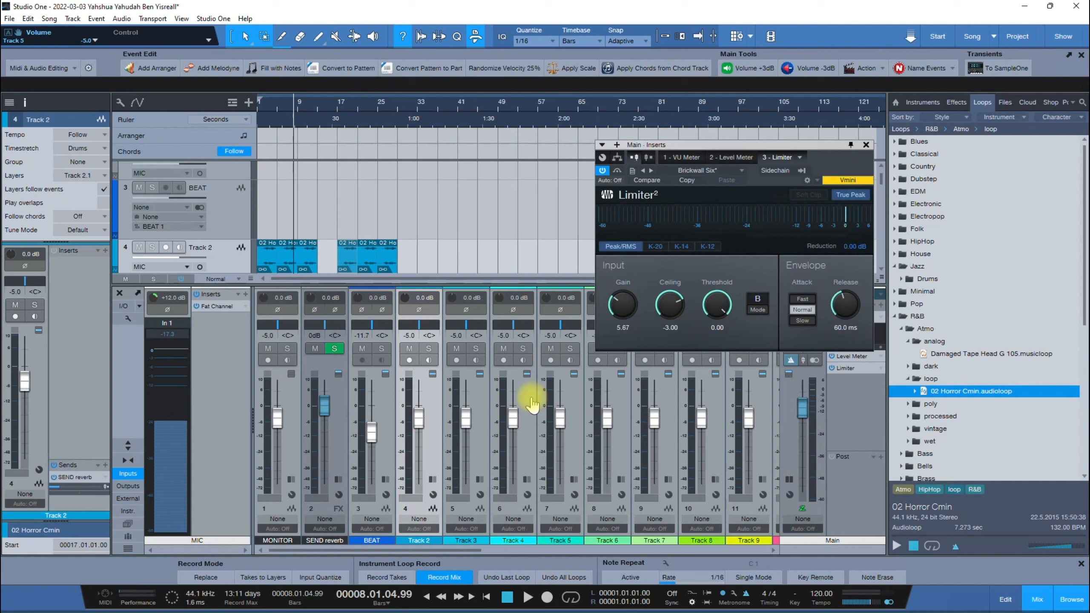
{"action": "mouse_move", "coordinate": [622, 305]}
{"action": "left_mouse_down"}
{"action": "mouse_move", "coordinate": [619, 330]}
{"action": "mouse_move", "coordinate": [626, 302]}
{"action": "left_mouse_up"}
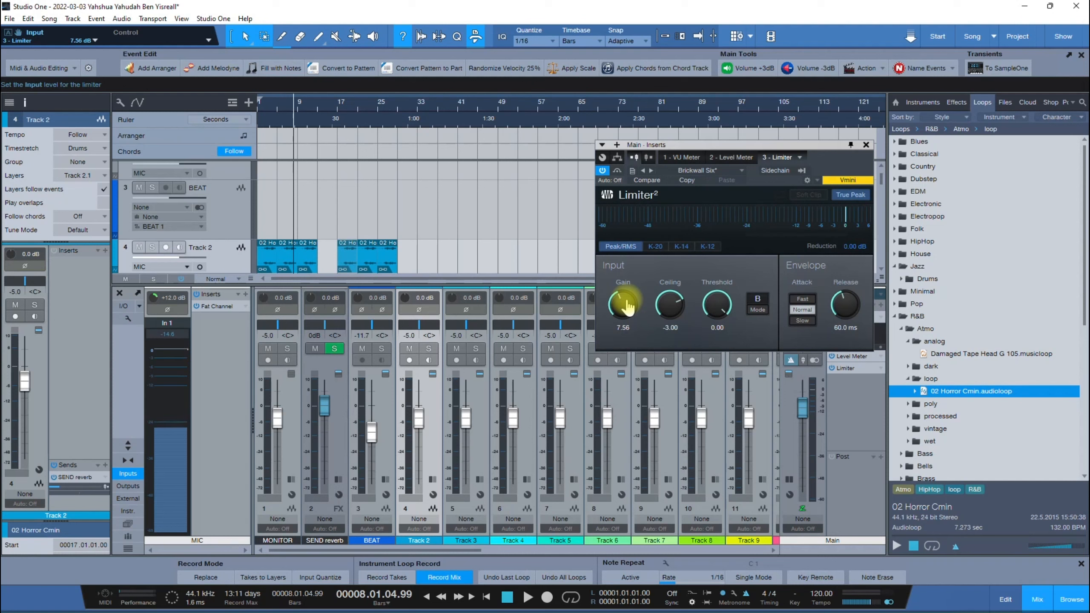
{"action": "left_click_drag", "start_coordinate": [626, 307], "coordinate": [623, 341]}
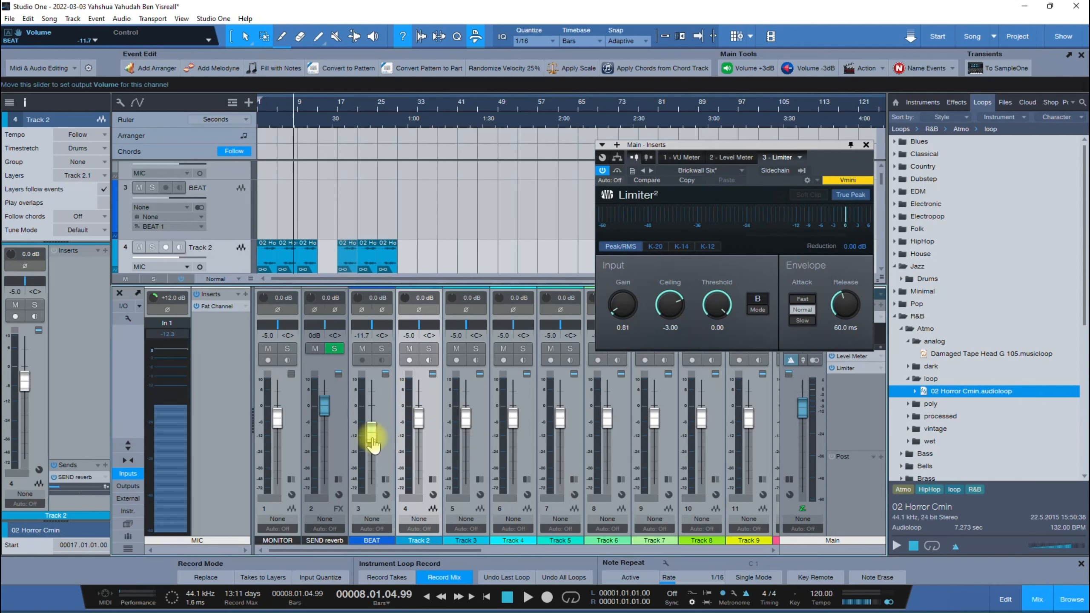
Lower the BEAT fader to -13.8 dB, Track 2 to -11.0 dB, and Tracks 3 to 9 to between -13.3 and -21.8 dB
{"action": "left_click_drag", "start_coordinate": [418, 417], "coordinate": [419, 447]}
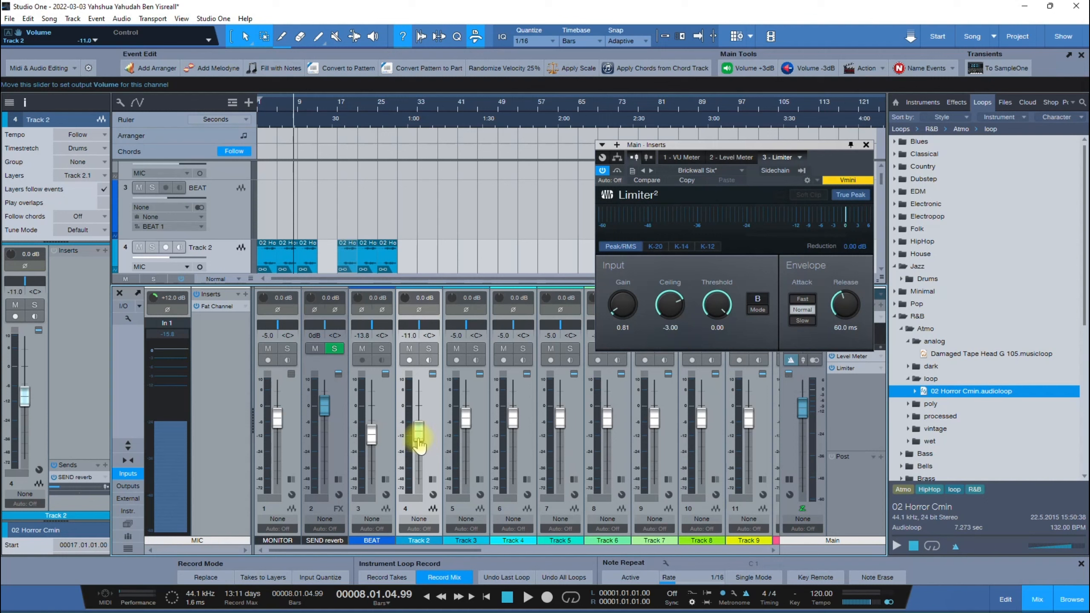
{"action": "left_click_drag", "start_coordinate": [468, 420], "coordinate": [466, 445]}
{"action": "left_click_drag", "start_coordinate": [512, 418], "coordinate": [555, 450]}
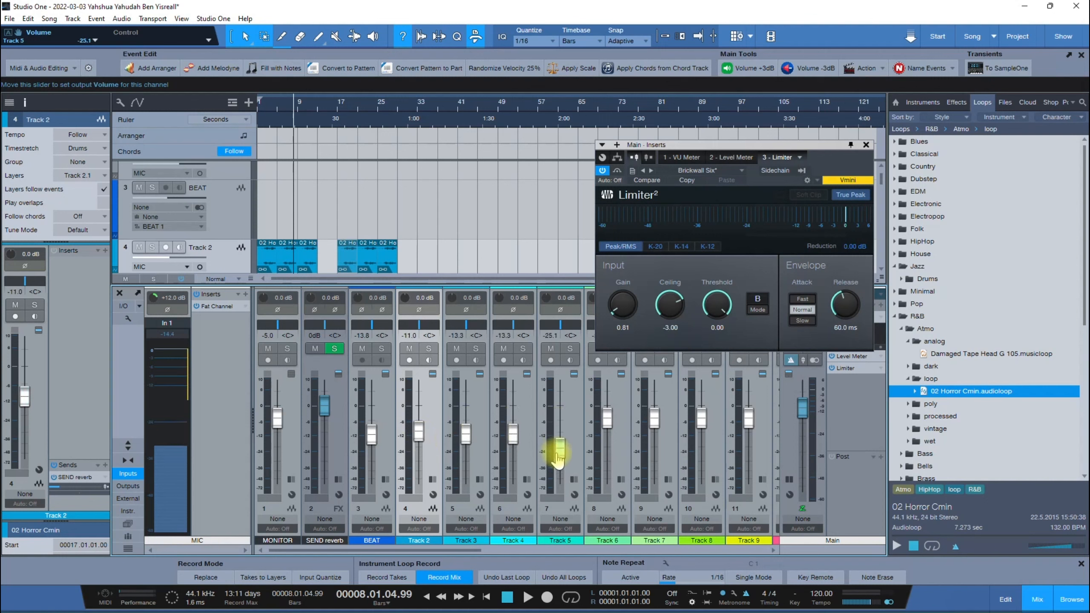
{"action": "left_click_drag", "start_coordinate": [604, 419], "coordinate": [660, 449]}
{"action": "left_click_drag", "start_coordinate": [701, 419], "coordinate": [749, 440]}
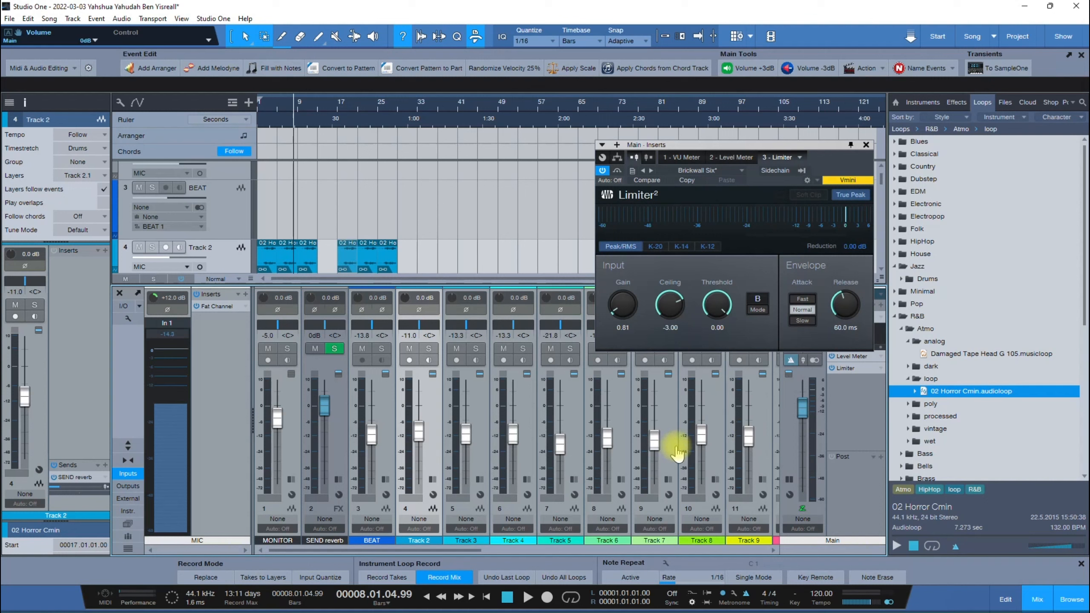
Set the Main Limiter's input gain to 0.54 dB, bypass the Limiter and close its window
{"action": "mouse_move", "coordinate": [623, 304]}
{"action": "left_mouse_down"}
{"action": "mouse_move", "coordinate": [628, 263]}
{"action": "mouse_move", "coordinate": [629, 310]}
{"action": "left_mouse_up"}
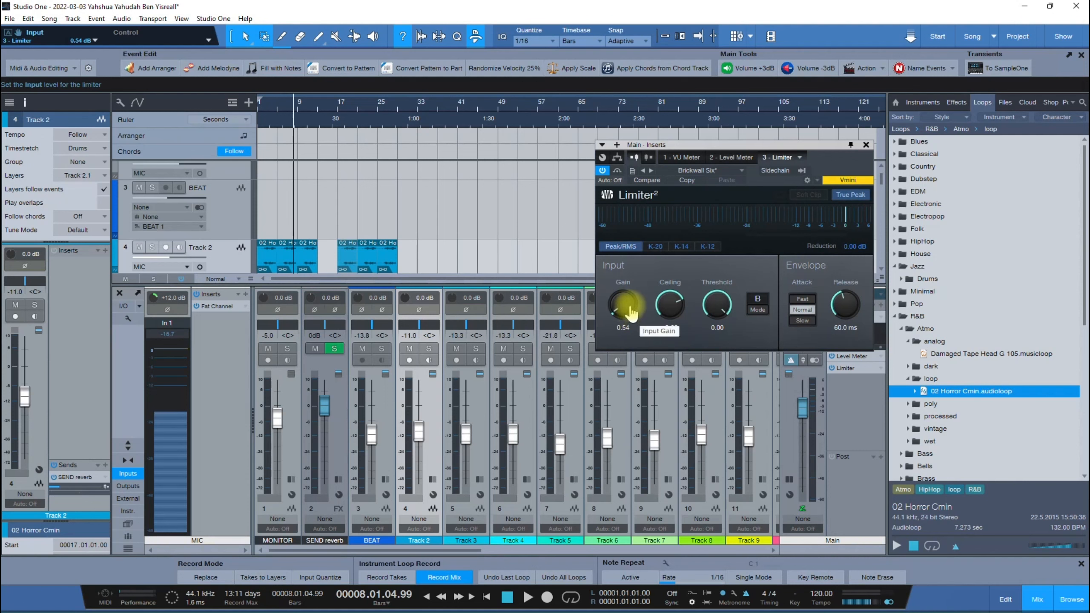
{"action": "left_click", "coordinate": [602, 170]}
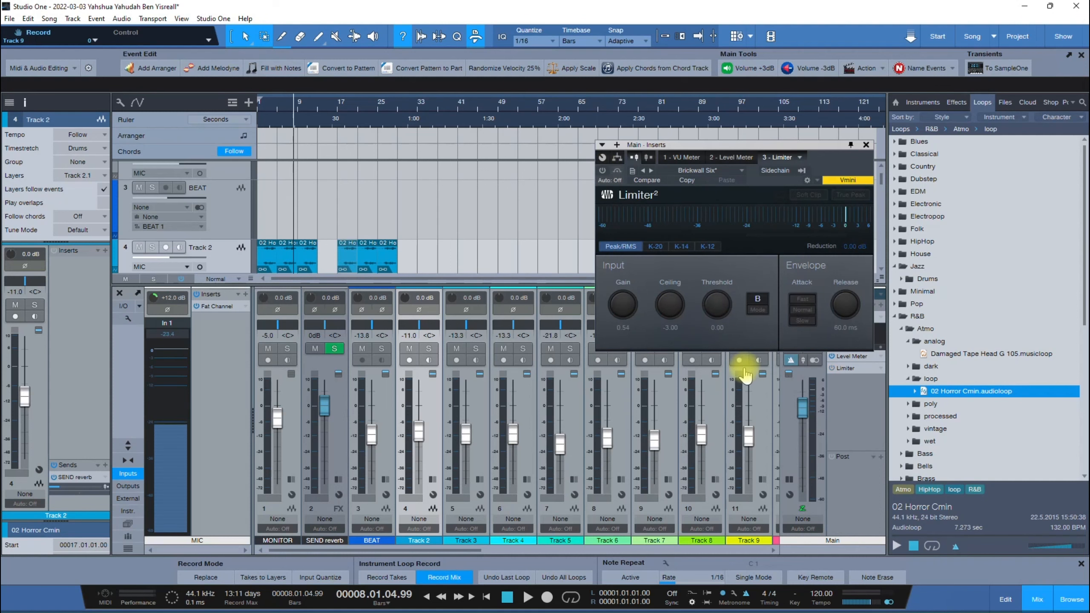
{"action": "left_click", "coordinate": [866, 145]}
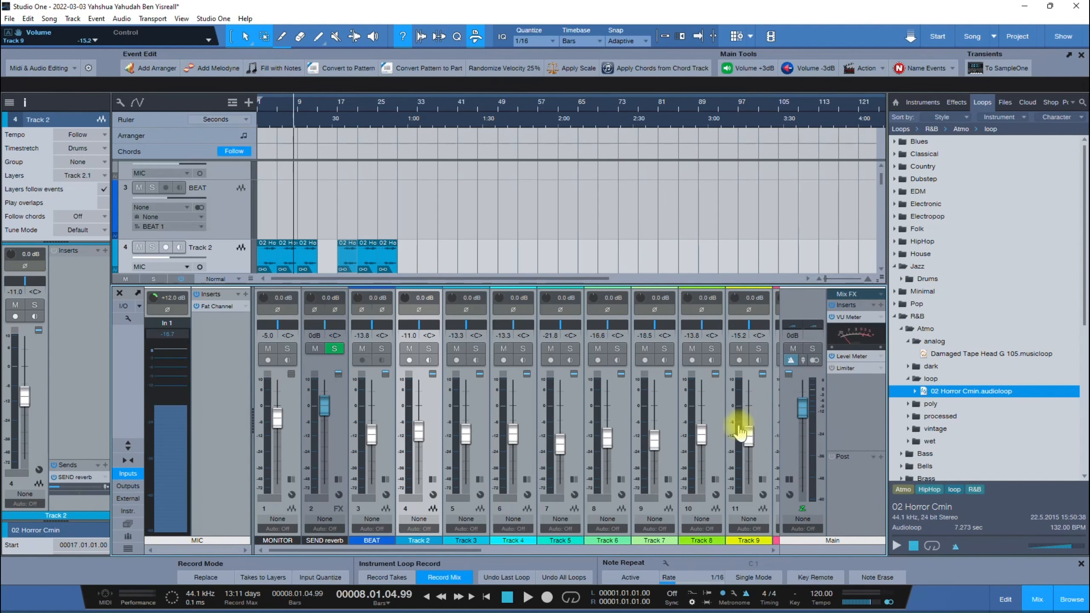
Select the channels from BEAT through Track 24 and raise their faders together, bringing Track 24 to -4.4 dB
{"action": "left_click", "coordinate": [384, 463]}
{"action": "left_click_drag", "start_coordinate": [398, 551], "coordinate": [711, 551]}
{"action": "left_click", "coordinate": [765, 464], "text": "shift"}
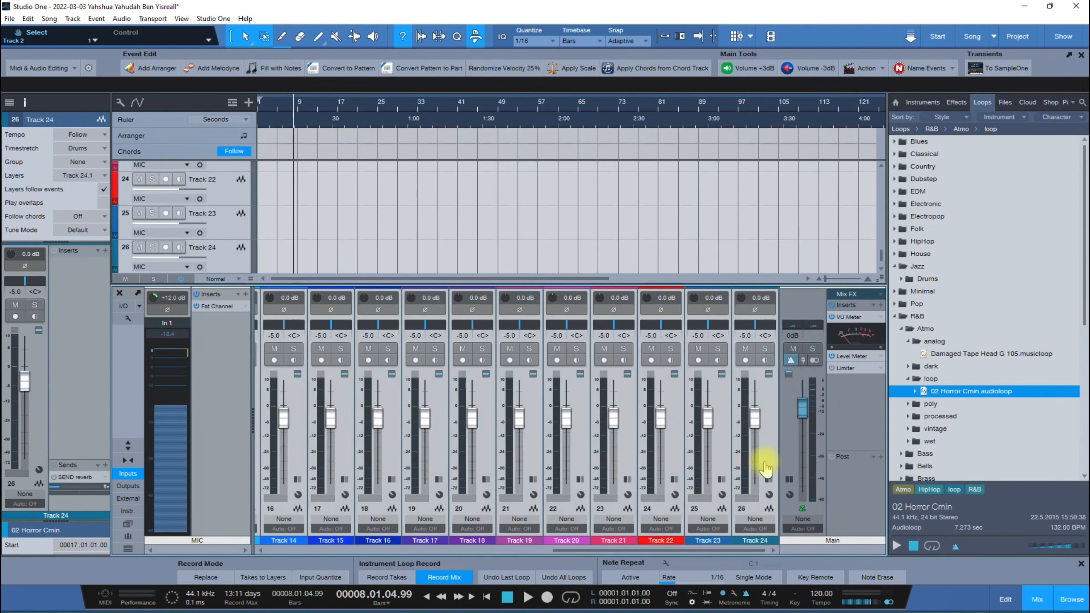
{"action": "left_click_drag", "start_coordinate": [753, 427], "coordinate": [754, 425]}
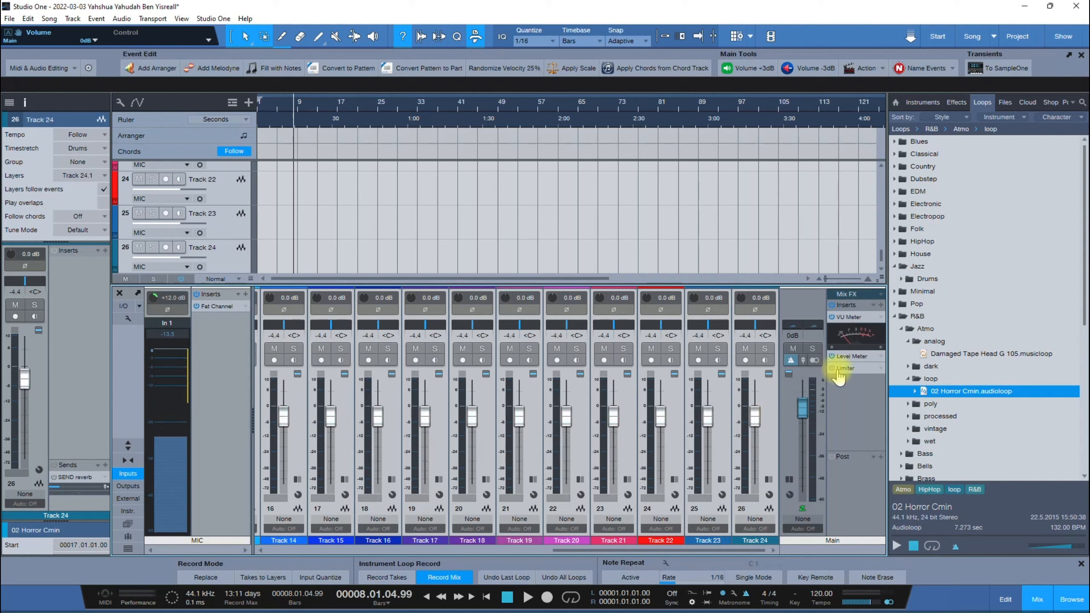
Examine the Main output's Level Meter and the track list with the mixer temporarily hidden
{"action": "double_click", "coordinate": [854, 356]}
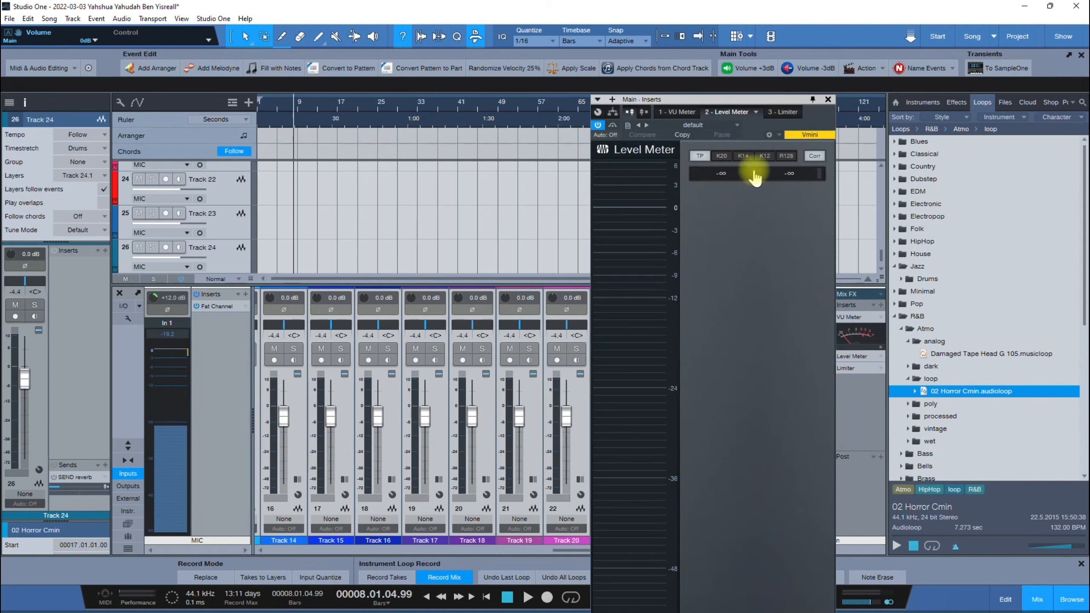
{"action": "left_click", "coordinate": [828, 99]}
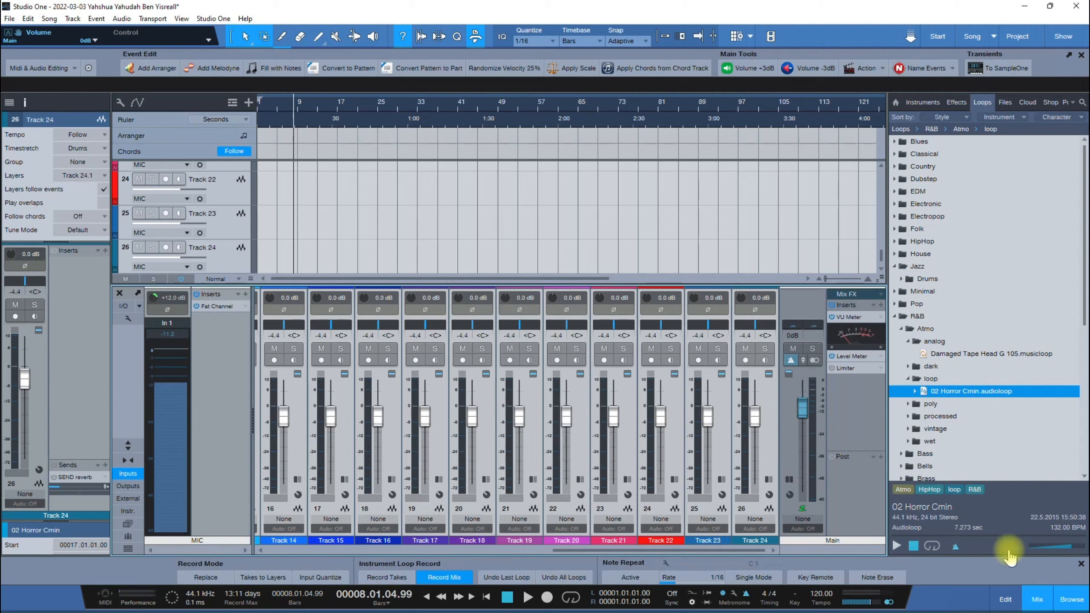
{"action": "left_click", "coordinate": [1027, 594]}
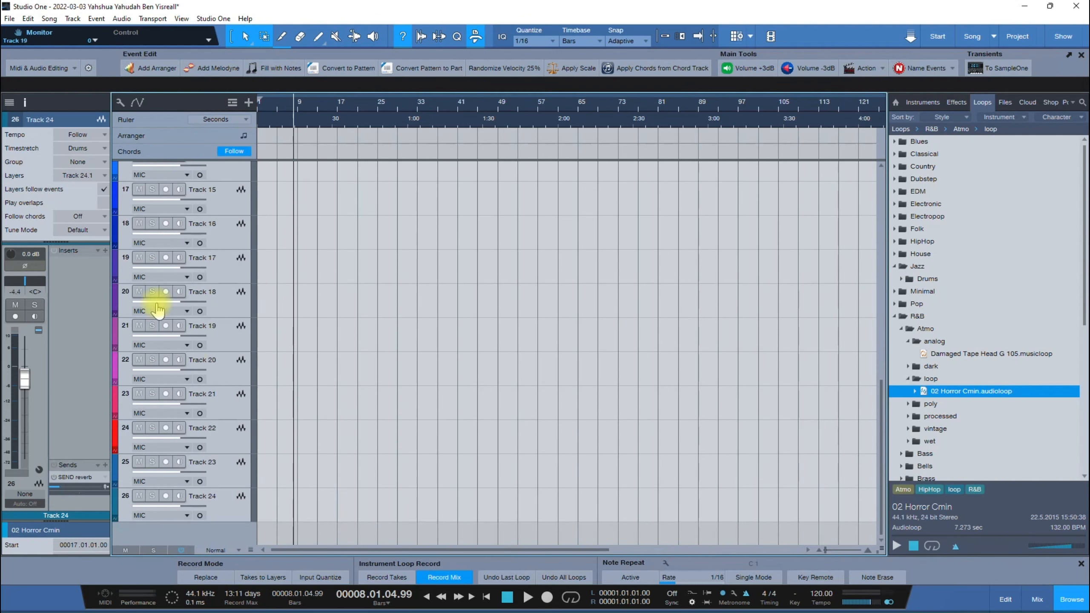
{"action": "left_click", "coordinate": [1039, 595]}
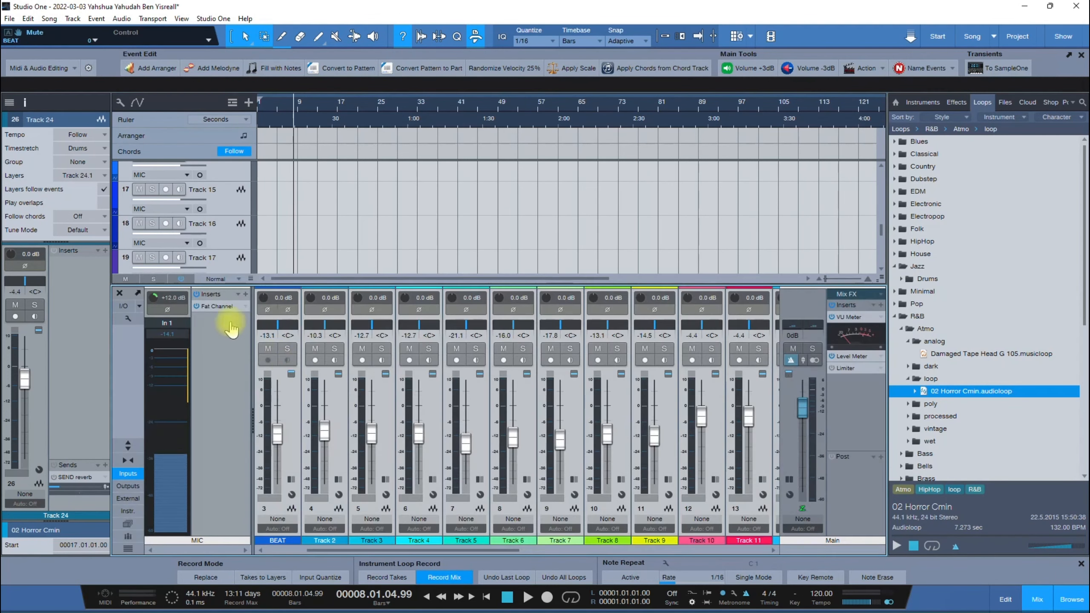
Examine the Fat Channel XT settings and level meter of the MIC input, and close the insert window
{"action": "left_click", "coordinate": [216, 307]}
{"action": "left_click_drag", "start_coordinate": [622, 103], "coordinate": [518, 51]}
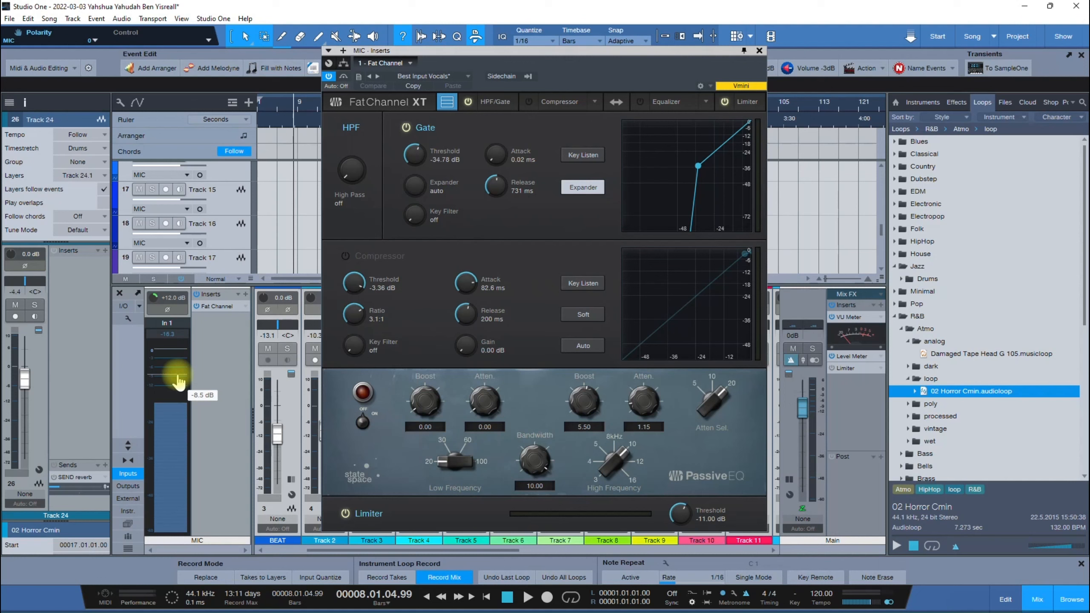
{"action": "left_click_drag", "start_coordinate": [178, 378], "coordinate": [175, 376]}
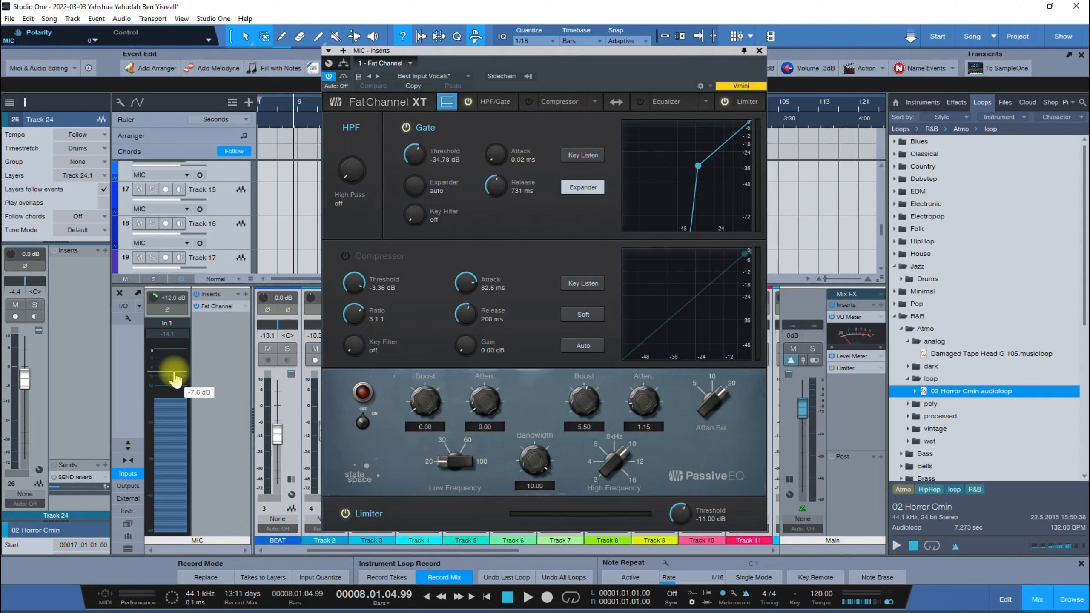
{"action": "left_click_drag", "start_coordinate": [175, 378], "coordinate": [177, 383]}
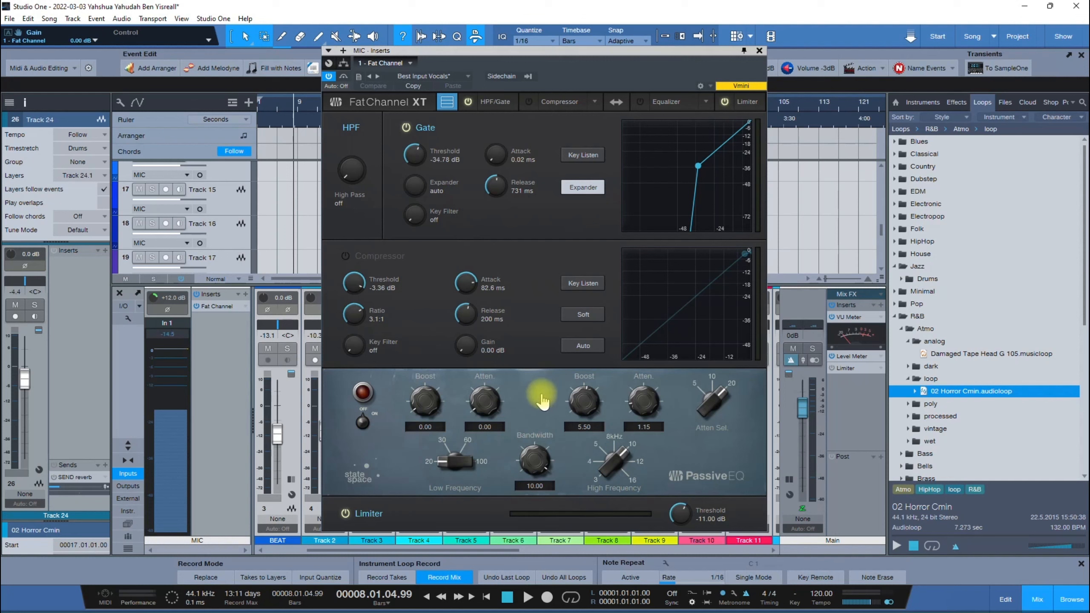
{"action": "left_click", "coordinate": [759, 50]}
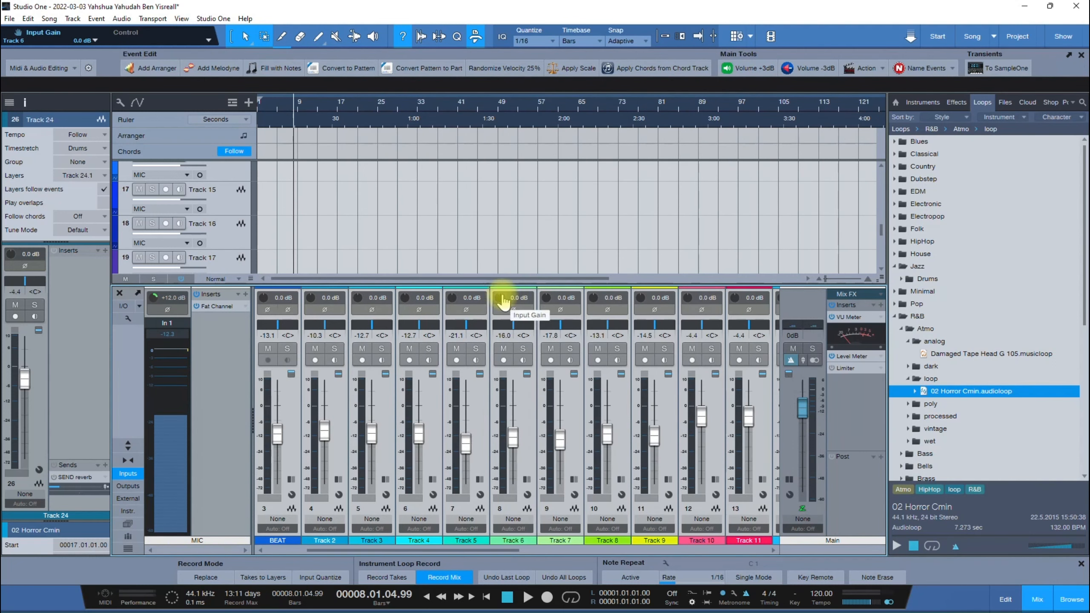
Insert Auto-Tune EFX from the Pitch & Time effects above the Fat Channel on the MIC input and close its window
{"action": "left_click", "coordinate": [895, 317]}
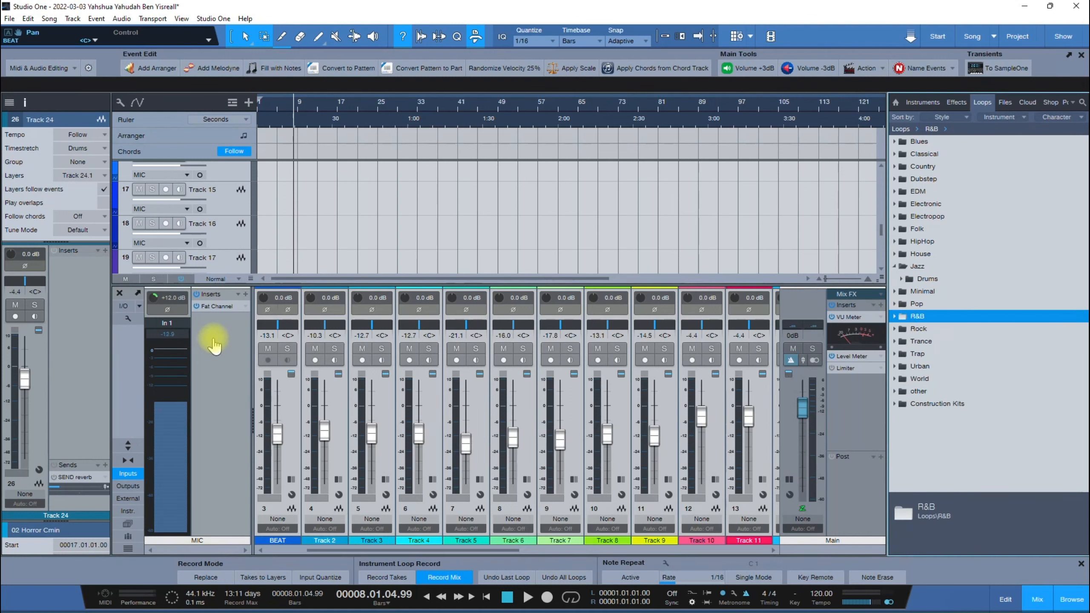
{"action": "left_click", "coordinate": [956, 104]}
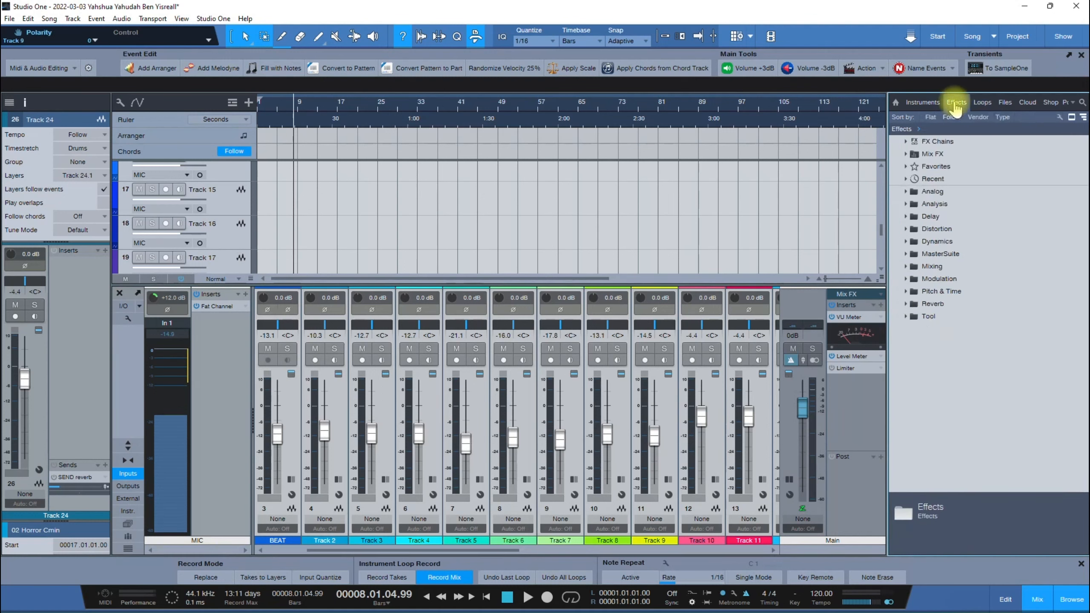
{"action": "left_click", "coordinate": [913, 292]}
{"action": "left_click_drag", "start_coordinate": [950, 415], "coordinate": [224, 303]}
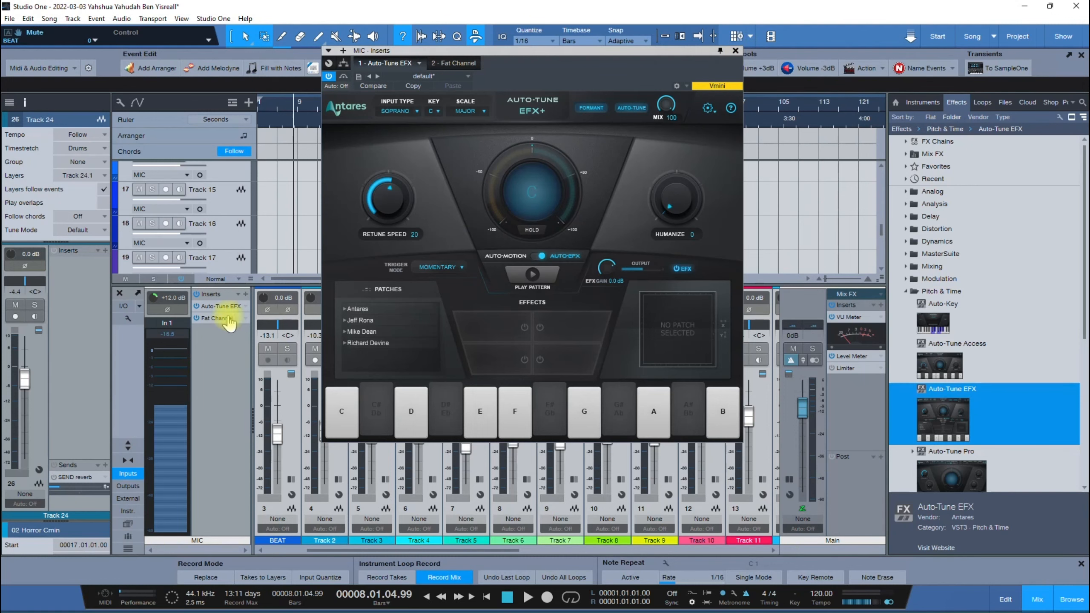
{"action": "left_click", "coordinate": [735, 50]}
Step through the mixer channels of Tracks 2 to 6 one after another
{"action": "left_click", "coordinate": [344, 450]}
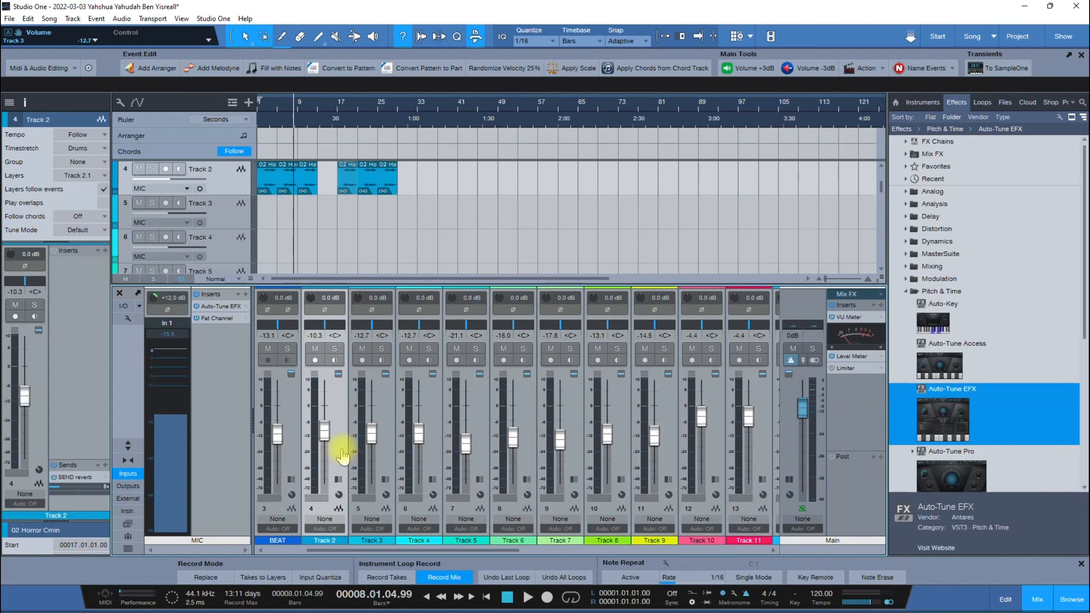
{"action": "left_click", "coordinate": [388, 454]}
{"action": "left_click", "coordinate": [432, 457]}
{"action": "left_click", "coordinate": [466, 464]}
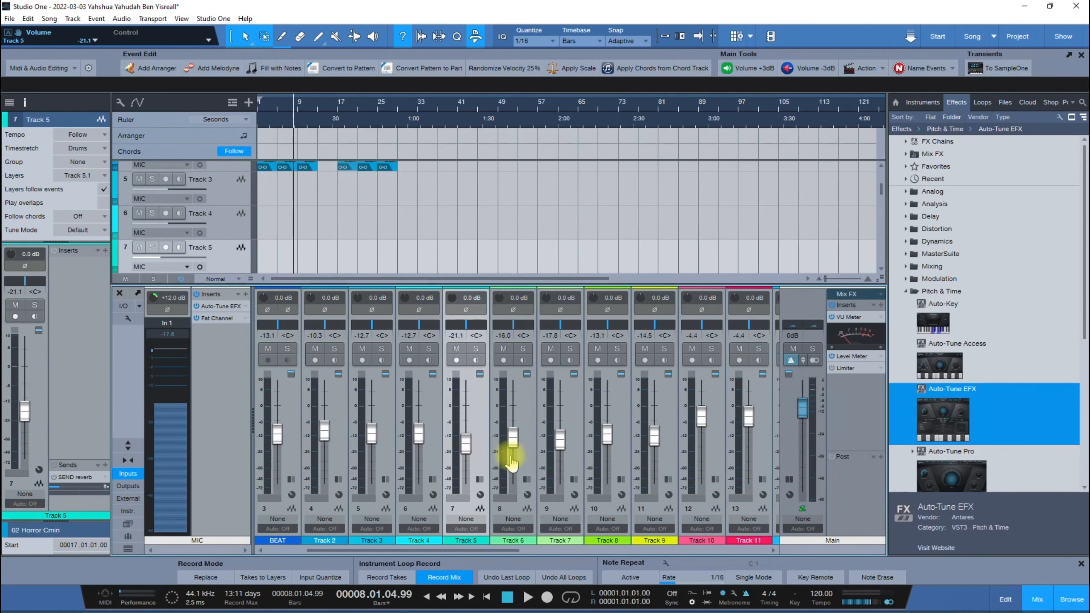
{"action": "left_click", "coordinate": [498, 460]}
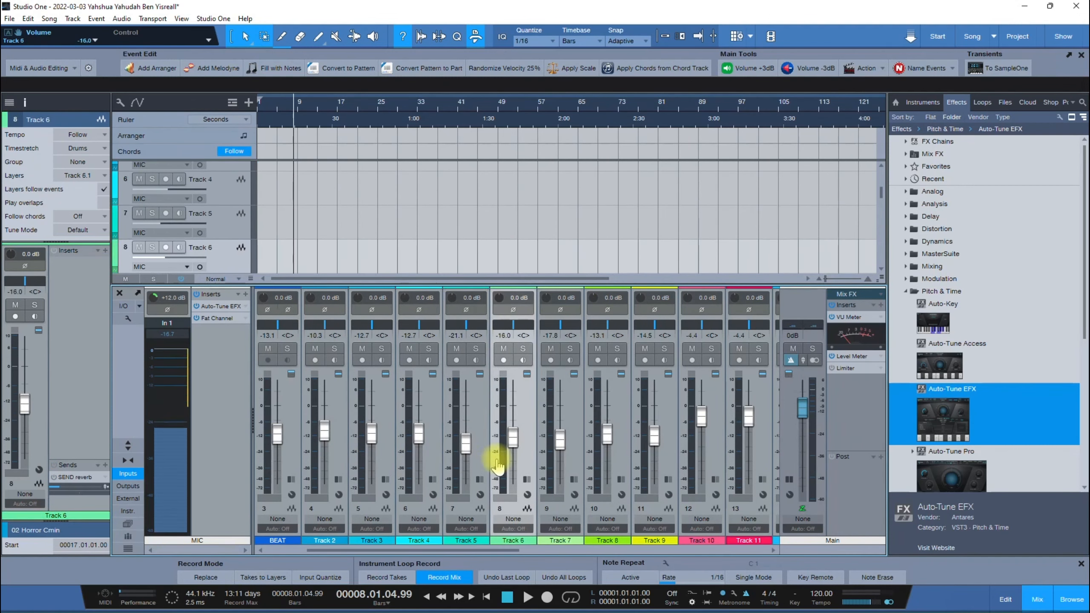
Expand Track 2's mixer channel, insert Auto-Tune EFX on it and close the plug-in window
{"action": "left_click", "coordinate": [340, 485]}
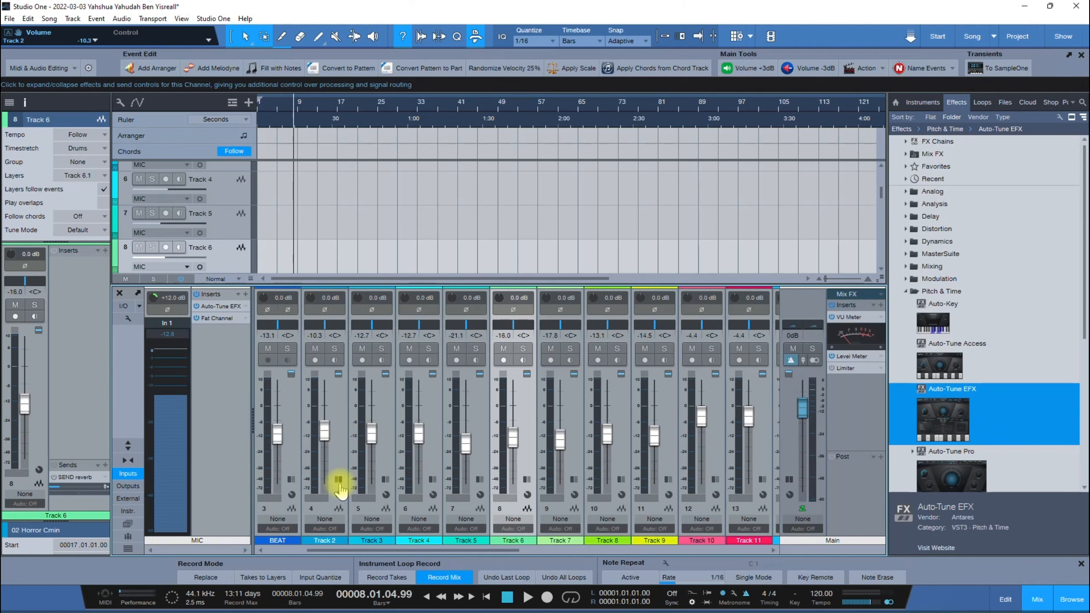
{"action": "left_click", "coordinate": [339, 486]}
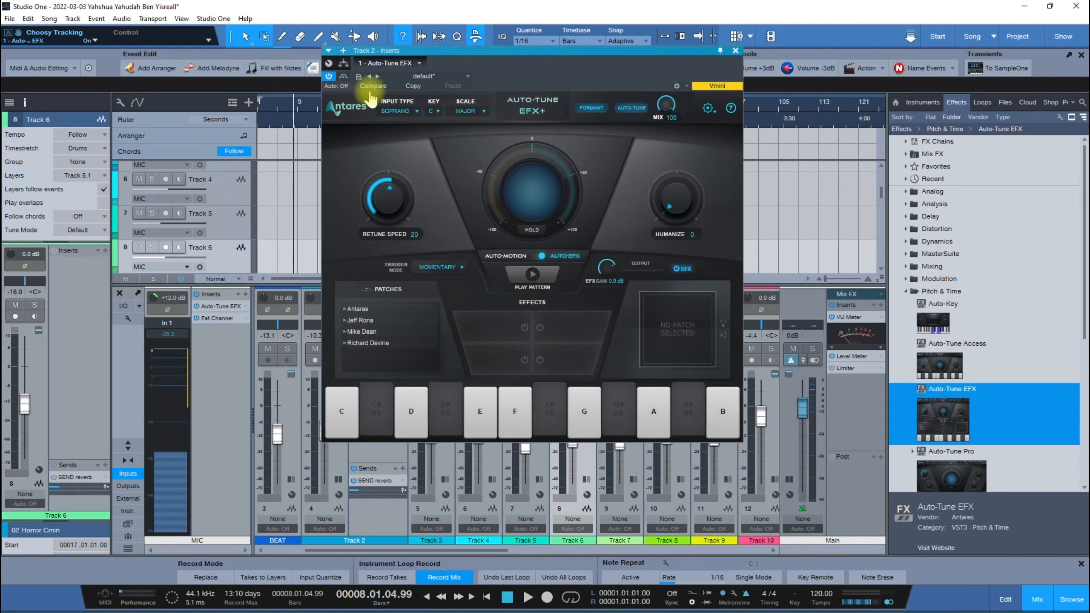
{"action": "left_click", "coordinate": [735, 50]}
Expand Track 3's mixer channel and copy the Auto-Tune EFX insert from Track 2 onto it
{"action": "left_click", "coordinate": [450, 428]}
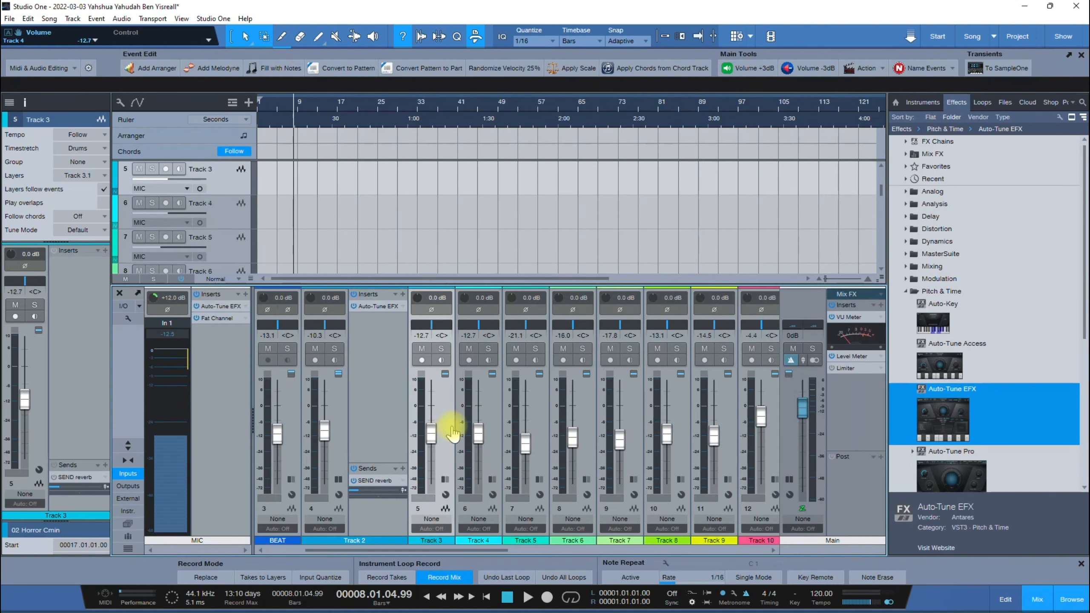
{"action": "left_click", "coordinate": [445, 479]}
{"action": "left_click_drag", "start_coordinate": [379, 306], "coordinate": [493, 317]}
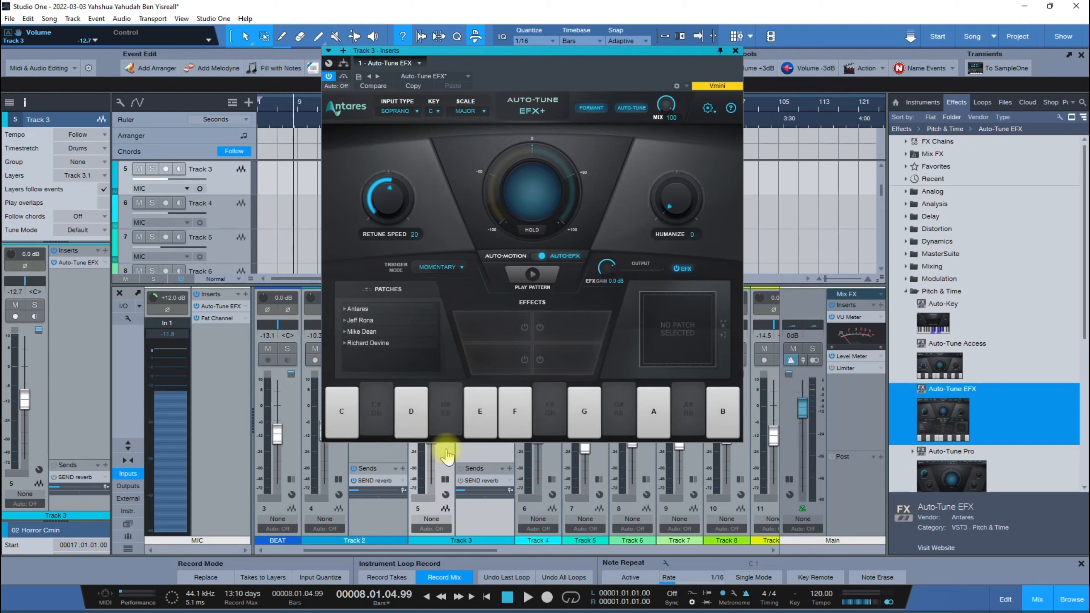
Set Track 3's Auto-Tune EFX to Retune Speed 3 and Humanize 22, and close its window
{"action": "left_click_drag", "start_coordinate": [400, 207], "coordinate": [410, 165]}
{"action": "left_click_drag", "start_coordinate": [695, 202], "coordinate": [688, 172]}
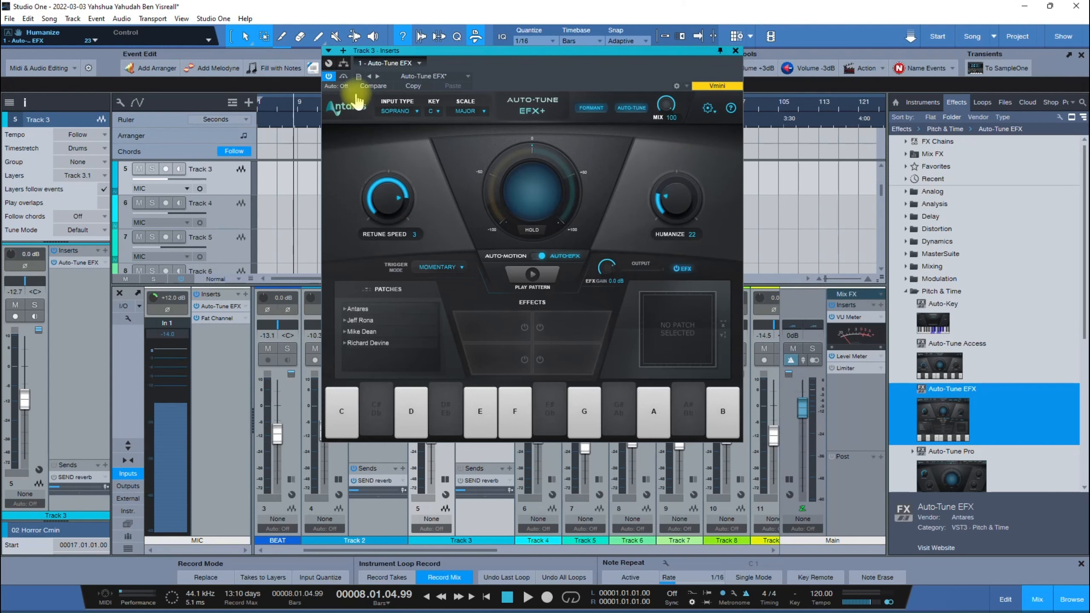
{"action": "left_click", "coordinate": [735, 50]}
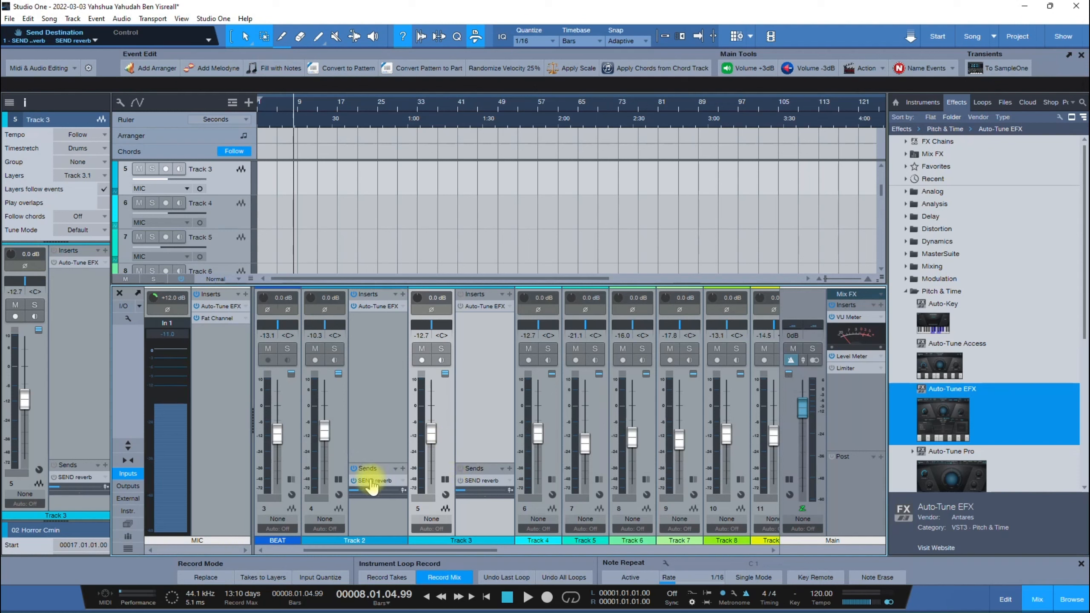
Expand the mixer channels of Tracks 4 and 5 and copy Track 2's SEND reverb send onto Track 5
{"action": "left_click_drag", "start_coordinate": [369, 482], "coordinate": [654, 483]}
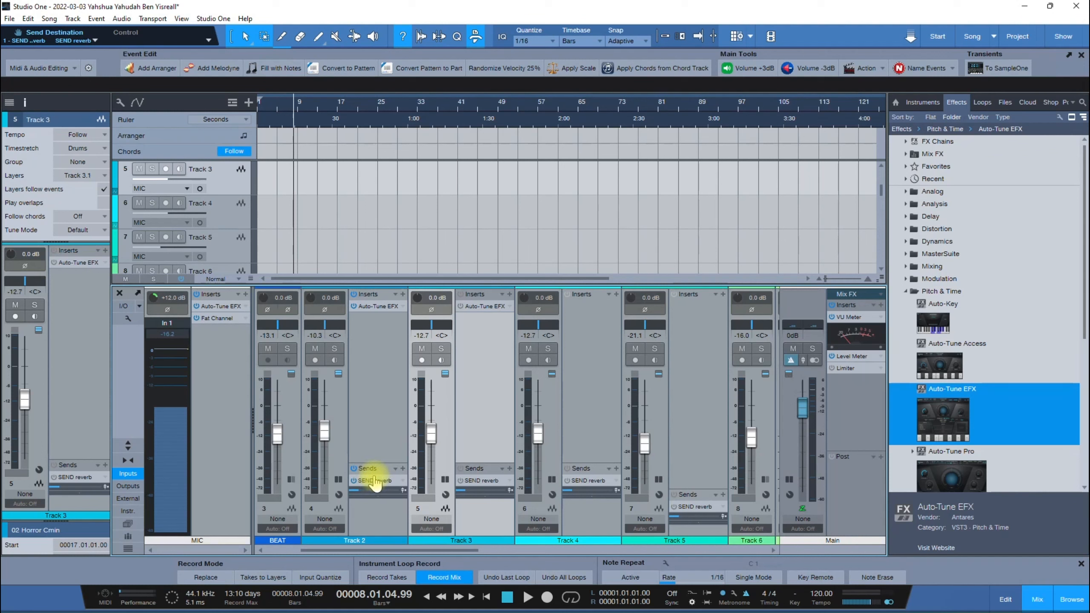
Collapse the expanded mixer channels of Tracks 2 to 5 and hide the mixer console
{"action": "left_click", "coordinate": [338, 479]}
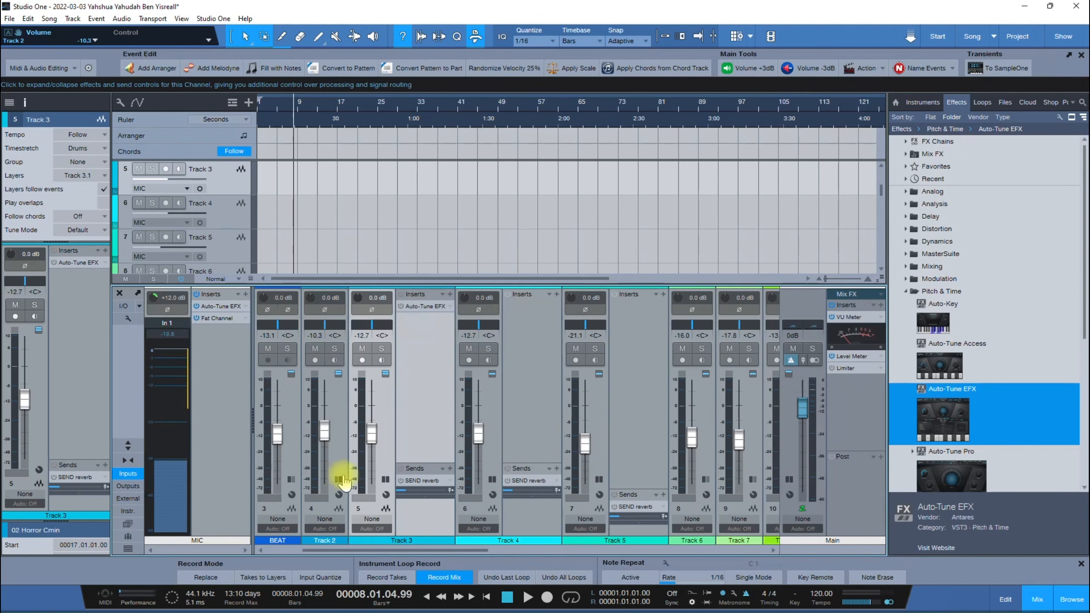
{"action": "left_click", "coordinate": [385, 479]}
{"action": "left_click", "coordinate": [432, 479]}
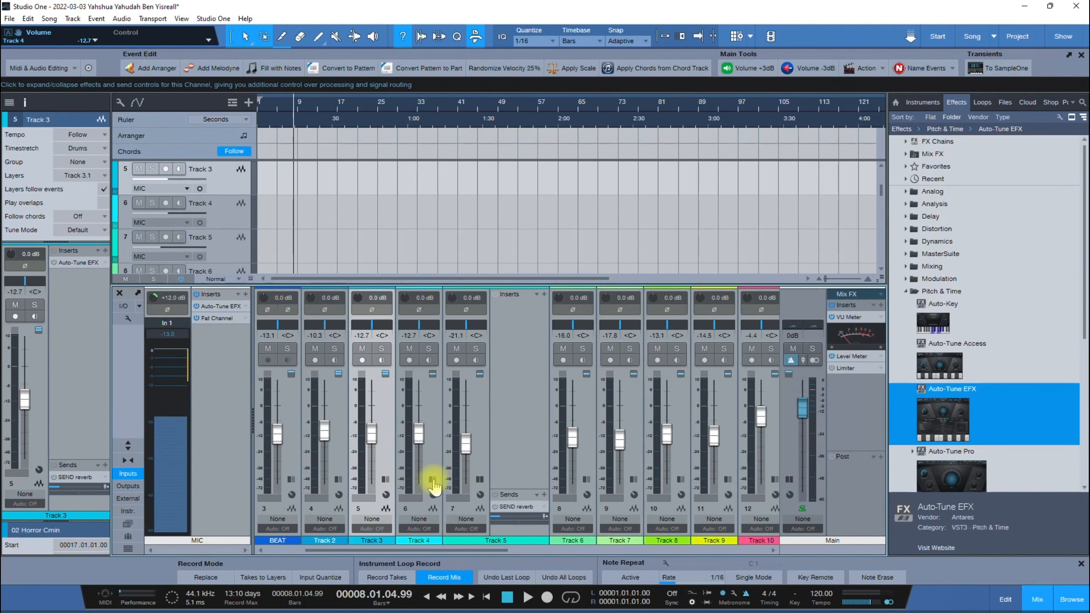
{"action": "left_click", "coordinate": [480, 479]}
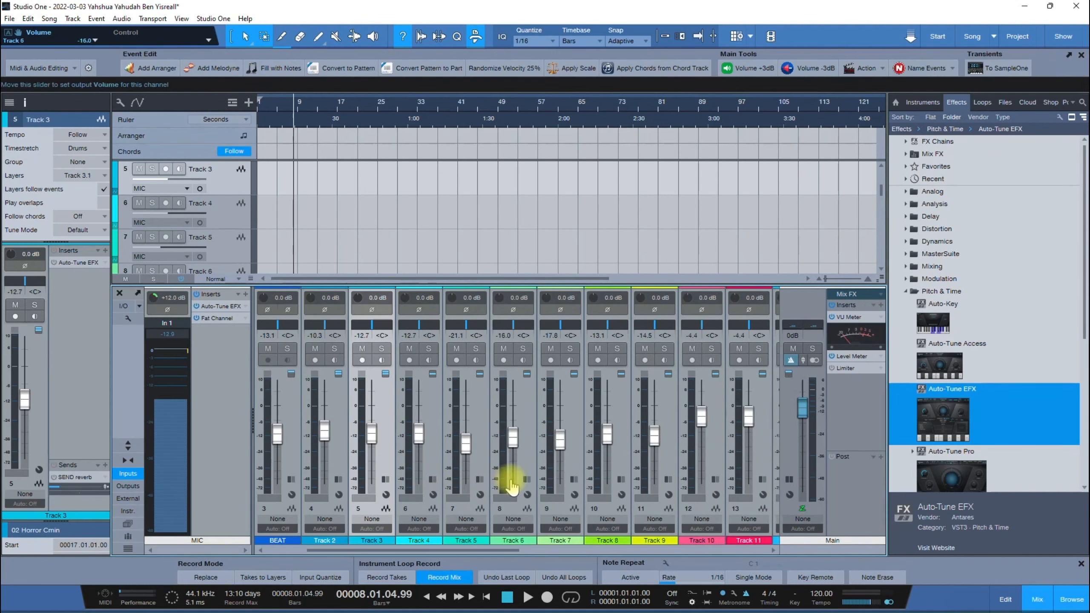
{"action": "left_click", "coordinate": [1039, 600]}
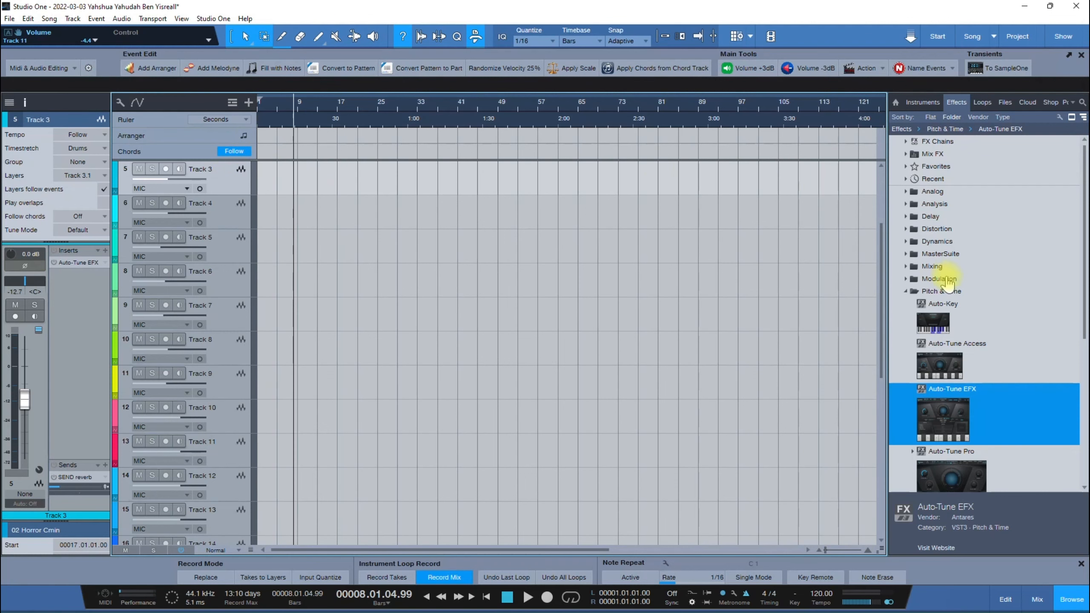
Browse the Free Chords (AngelicVibes) Samples folder and place Free Chords 01 (Bpm 115) (Am).wav at the start of Track 3
{"action": "left_click", "coordinate": [906, 293]}
{"action": "left_click", "coordinate": [1006, 102]}
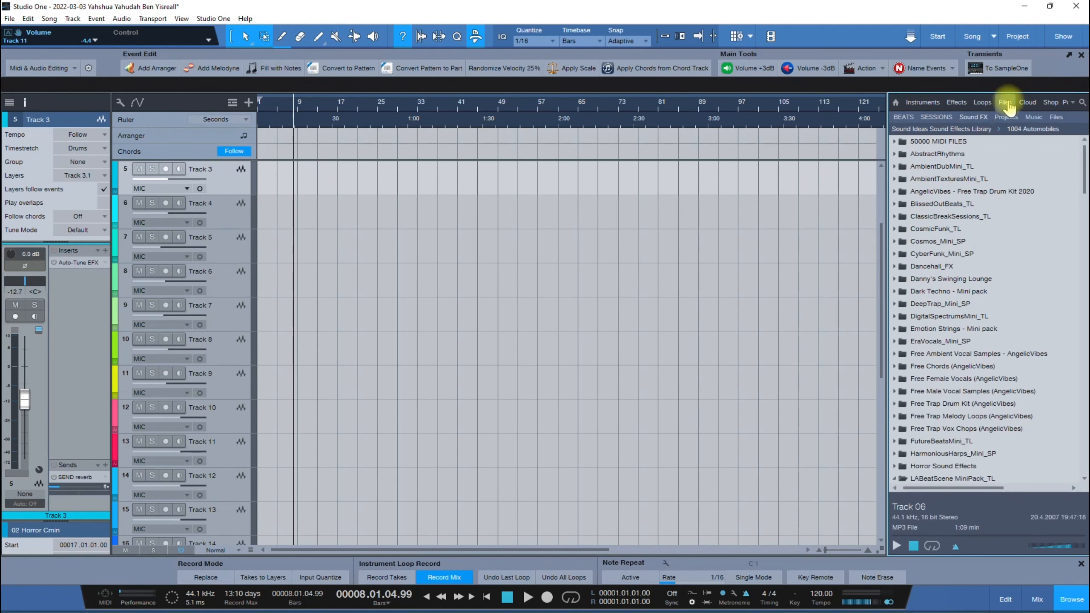
{"action": "left_click", "coordinate": [896, 366]}
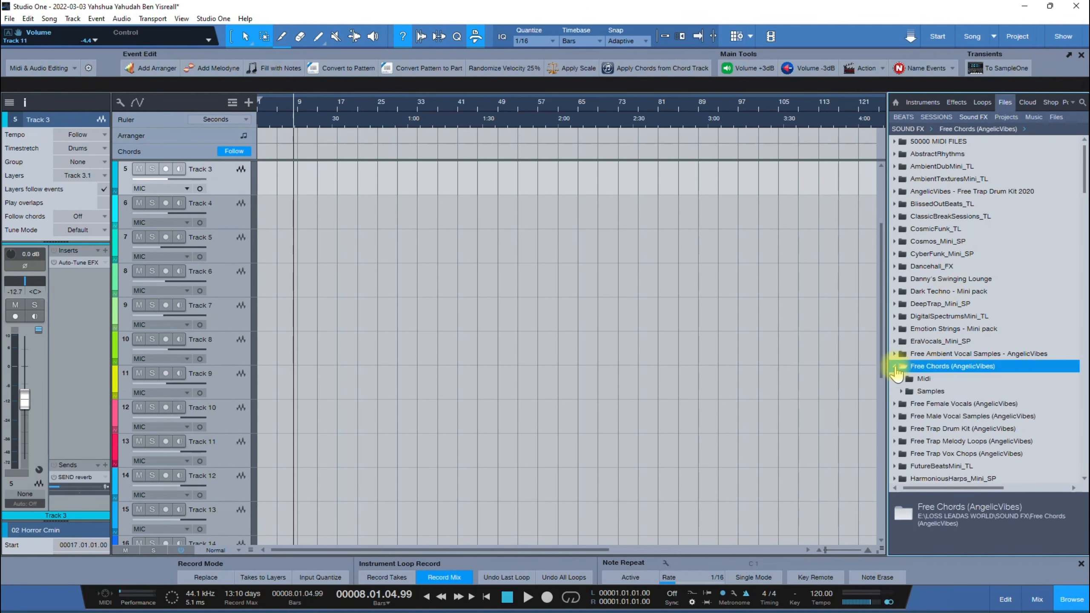
{"action": "left_click", "coordinate": [903, 391]}
{"action": "left_click_drag", "start_coordinate": [971, 406], "coordinate": [292, 185]}
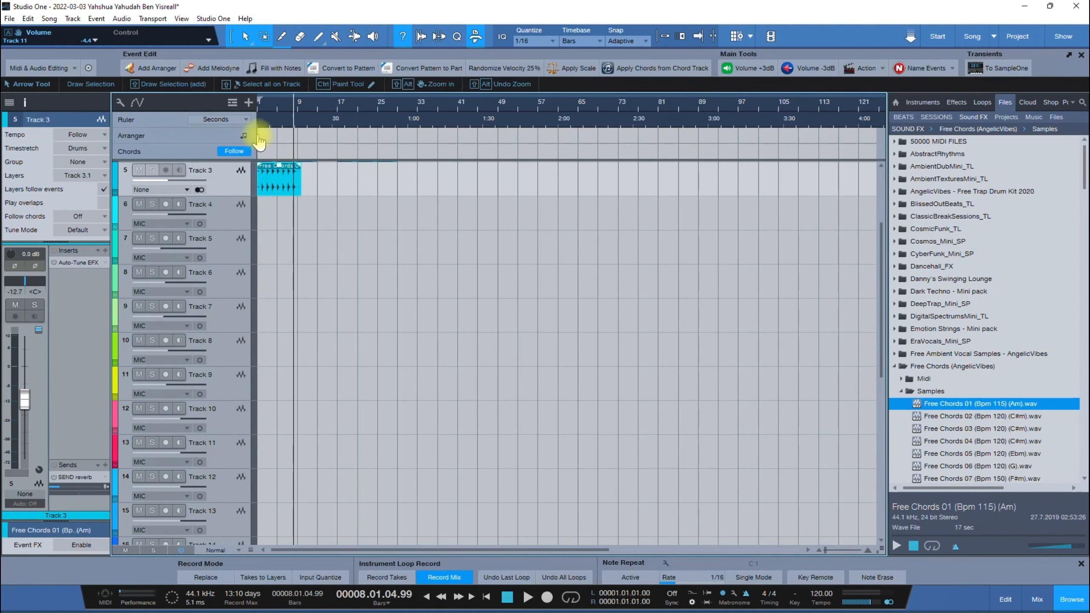
Extract the Free Chords 01 clip's chords to the Chord Track and color the first Fmaj7 chord yellow-green
{"action": "scroll", "coordinate": [257, 121], "scroll_direction": "up", "scroll_amount": 5}
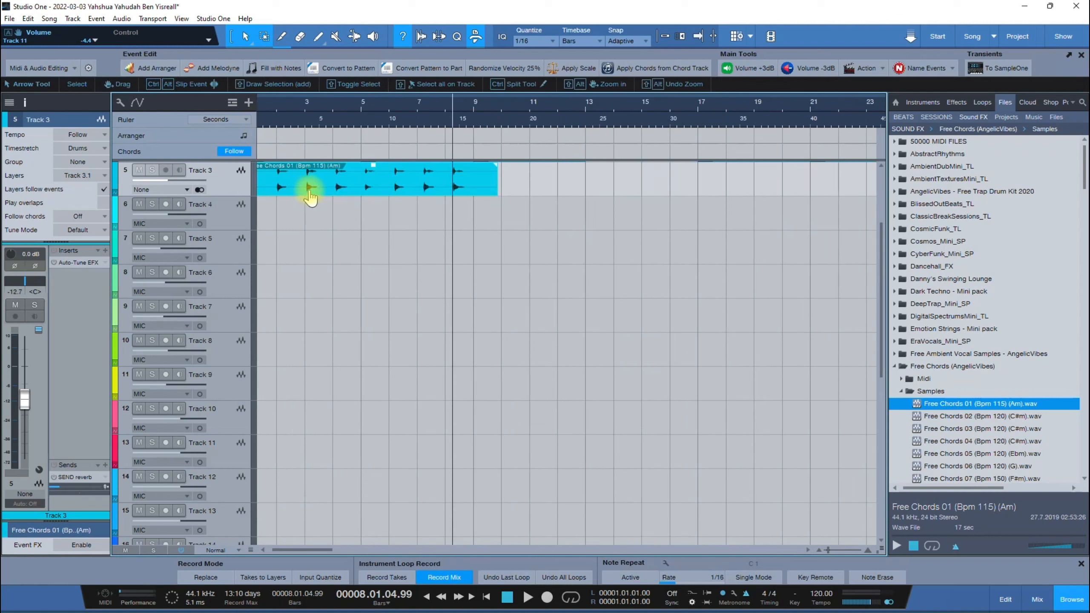
{"action": "left_click_drag", "start_coordinate": [310, 197], "coordinate": [277, 151]}
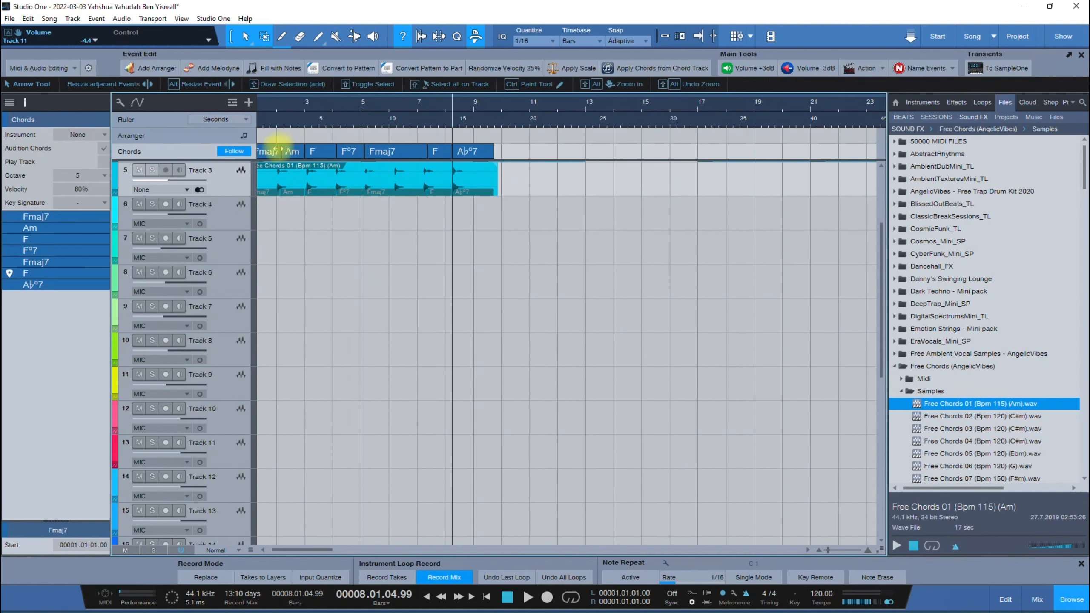
{"action": "left_click", "coordinate": [269, 154]}
{"action": "right_click", "coordinate": [269, 161]}
{"action": "left_click", "coordinate": [277, 170]}
{"action": "left_click", "coordinate": [407, 205]}
{"action": "right_click", "coordinate": [388, 316]}
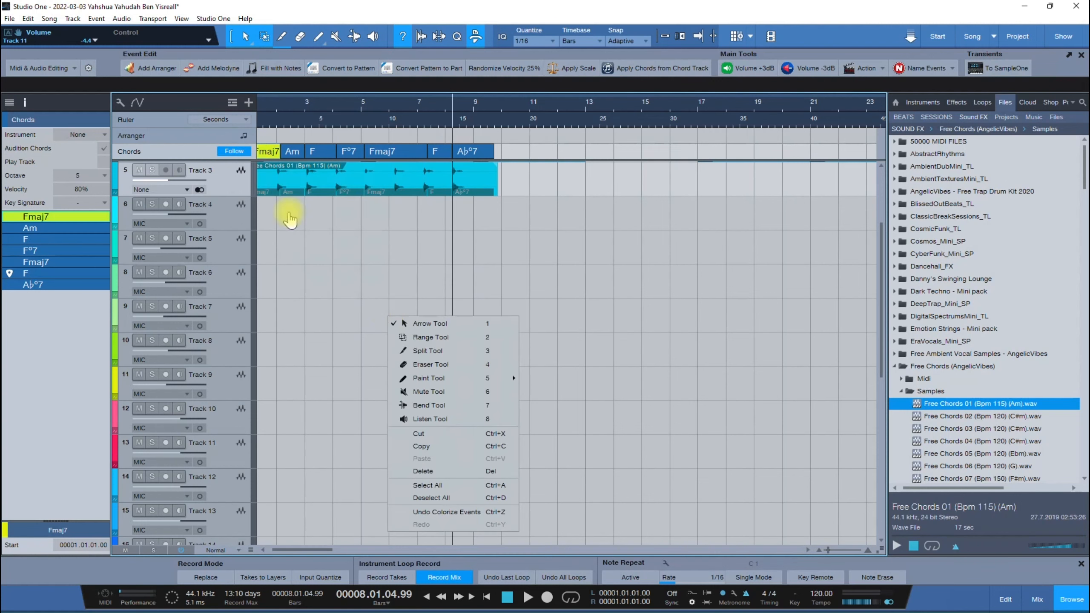
Inspect the first Fmaj7 chord in the Chord Selector, set the song key to F, and close the selector
{"action": "left_click", "coordinate": [266, 154]}
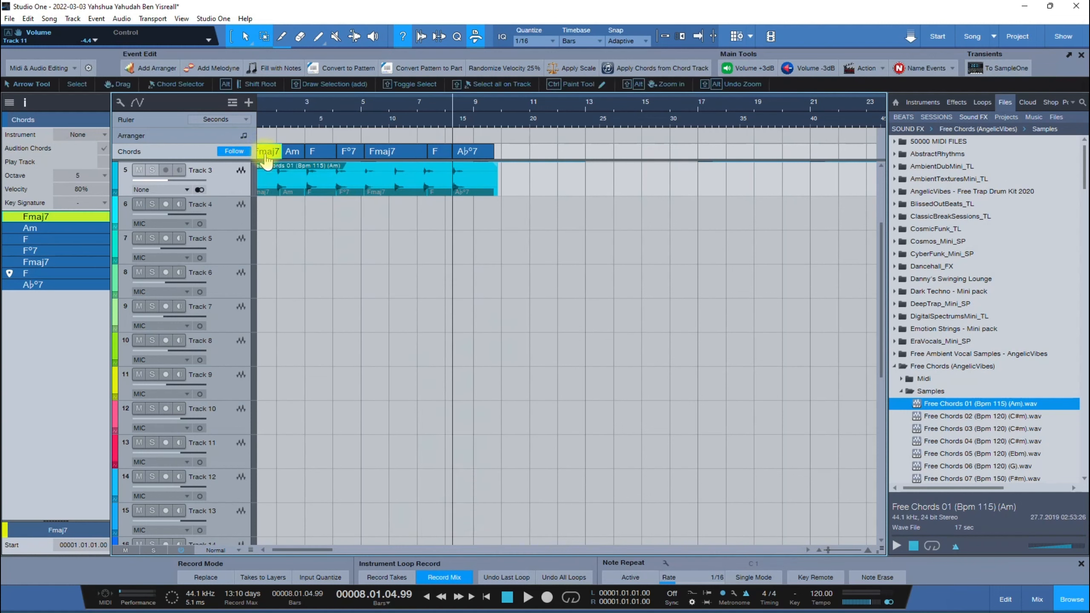
{"action": "double_click", "coordinate": [266, 153]}
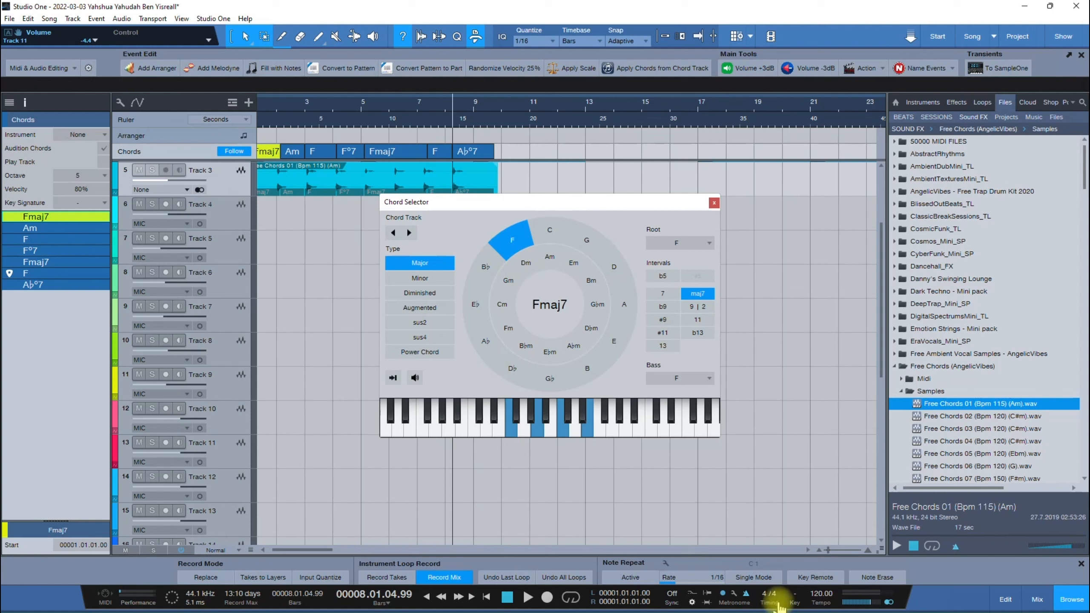
{"action": "left_click", "coordinate": [795, 597]}
{"action": "left_click", "coordinate": [768, 463]}
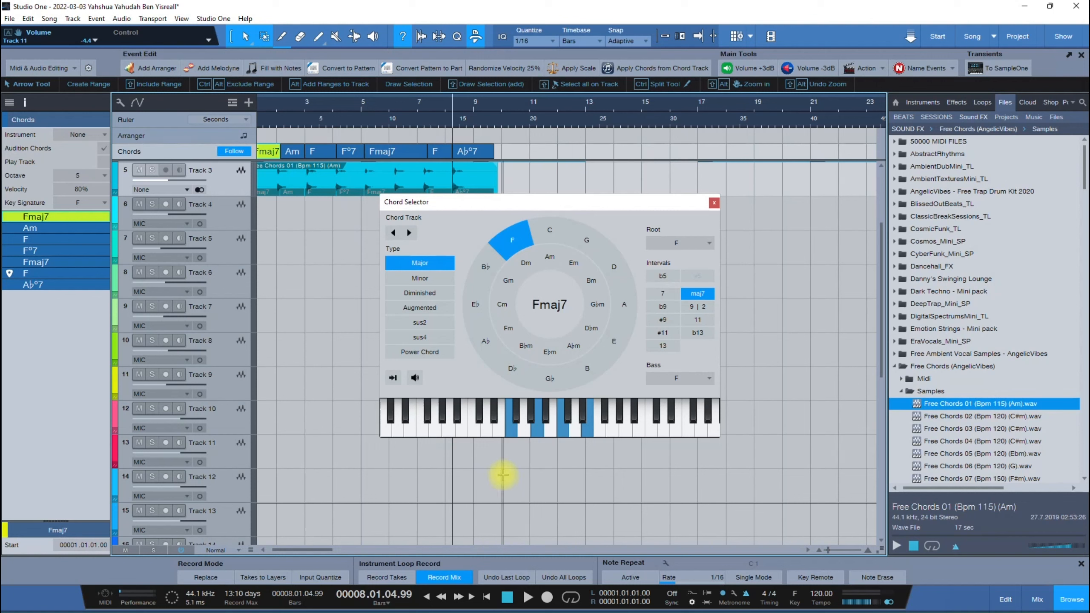
{"action": "left_click", "coordinate": [714, 202]}
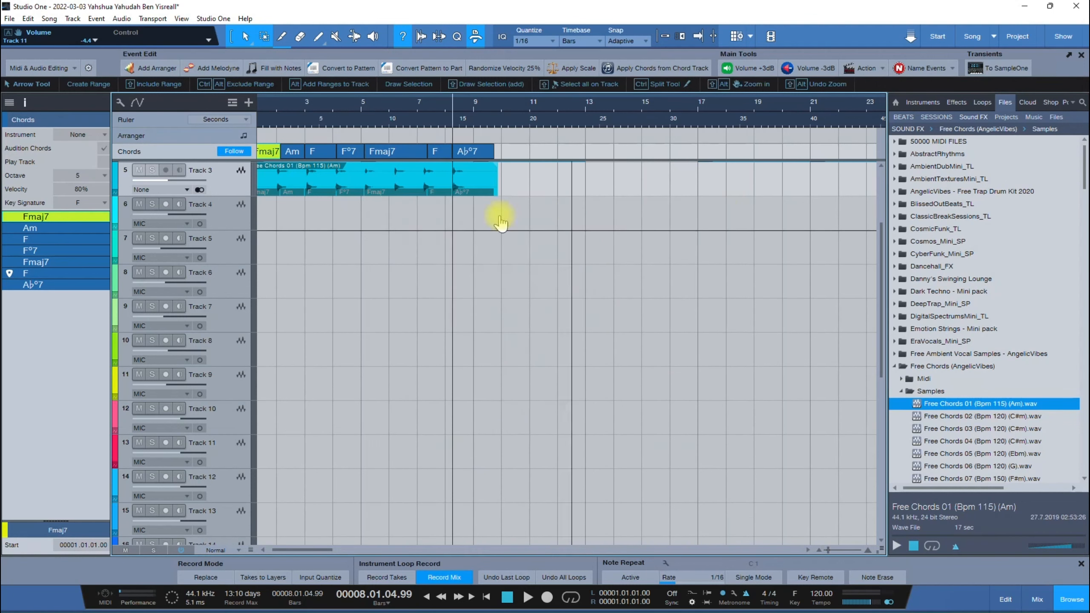
Add an Intro arranger section spanning the Free Chords 01 clip on Track 3
{"action": "left_click", "coordinate": [236, 212]}
{"action": "left_click", "coordinate": [236, 240]}
{"action": "left_click", "coordinate": [234, 275]}
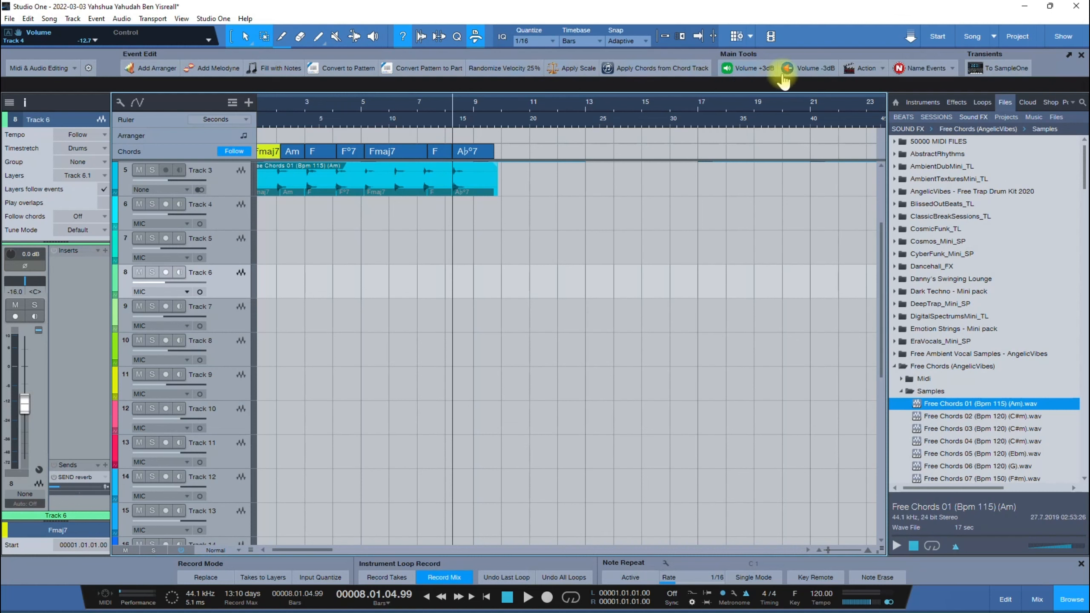
{"action": "left_click", "coordinate": [306, 191]}
{"action": "left_click", "coordinate": [152, 67]}
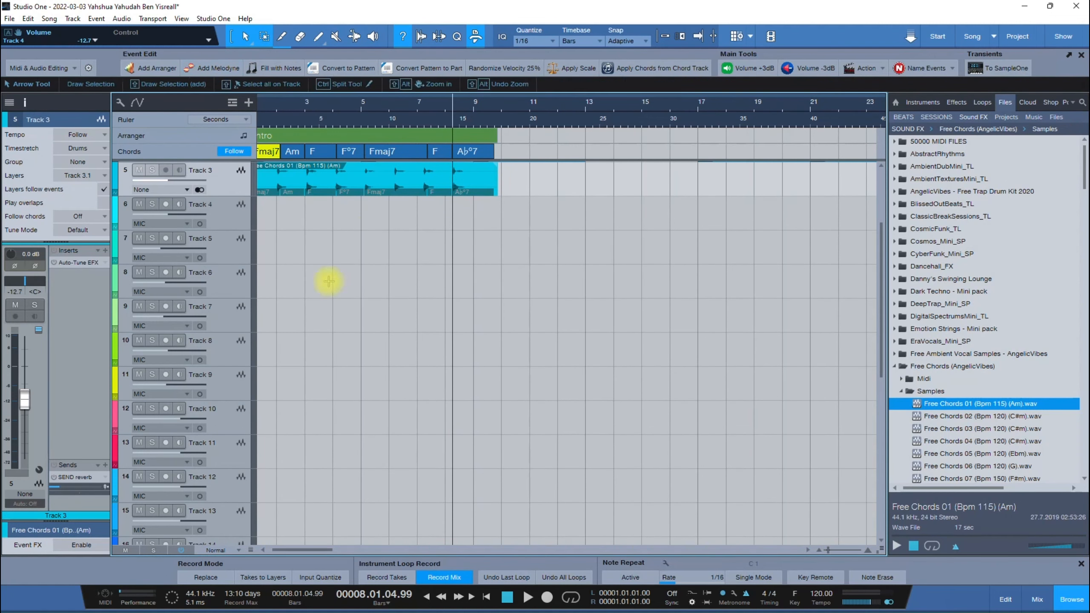
Review the audio operations for the Free Chords 01 clip and try the 3 dB volume decrease and increase tools
{"action": "right_click", "coordinate": [367, 175]}
{"action": "mouse_move", "coordinate": [453, 425]}
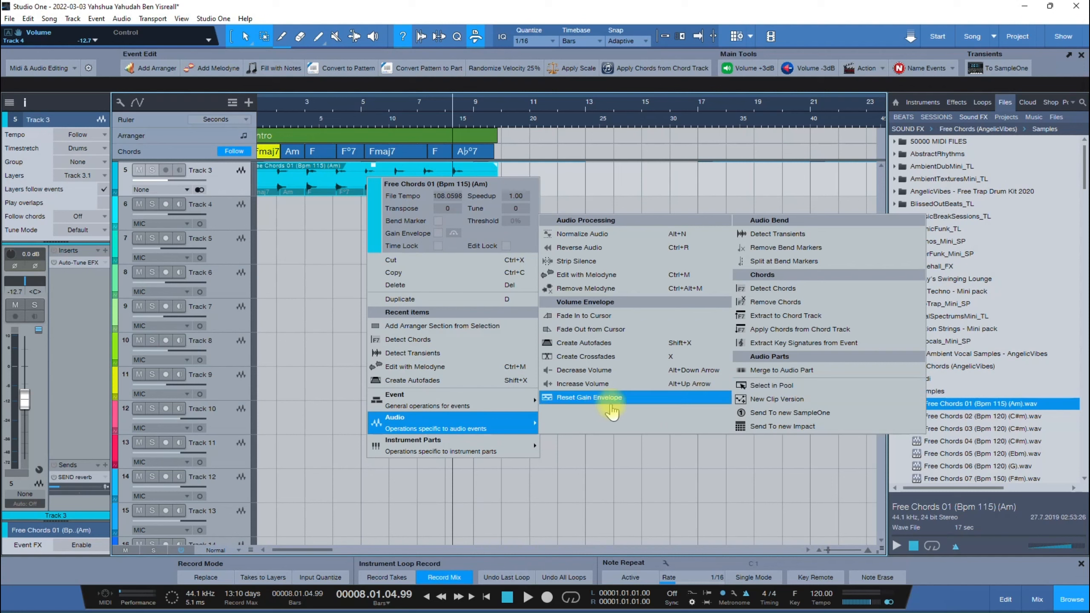
{"action": "left_click", "coordinate": [395, 481]}
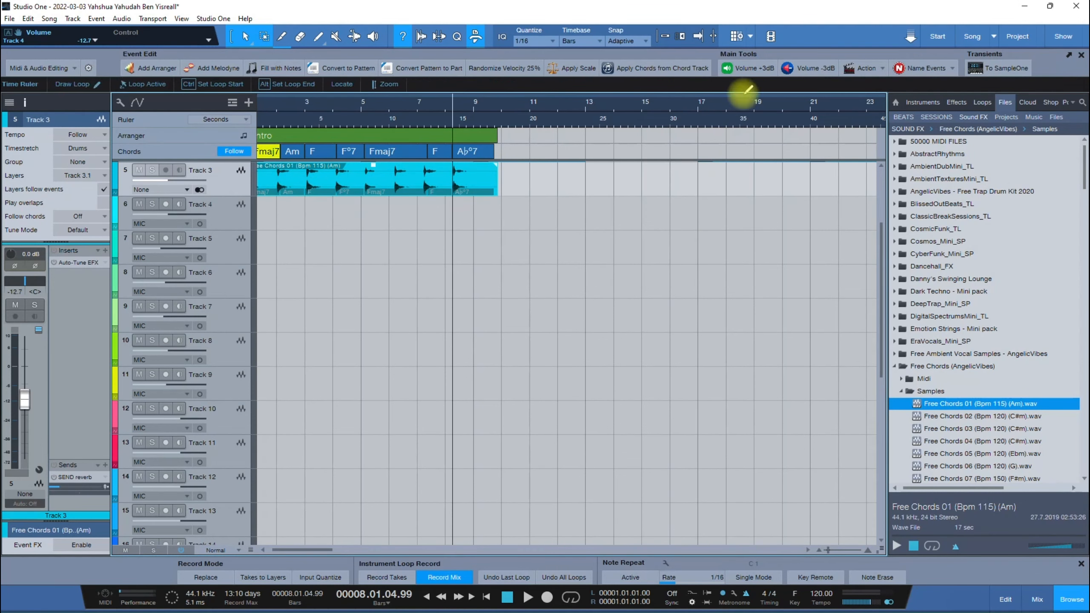
{"action": "left_click", "coordinate": [793, 71]}
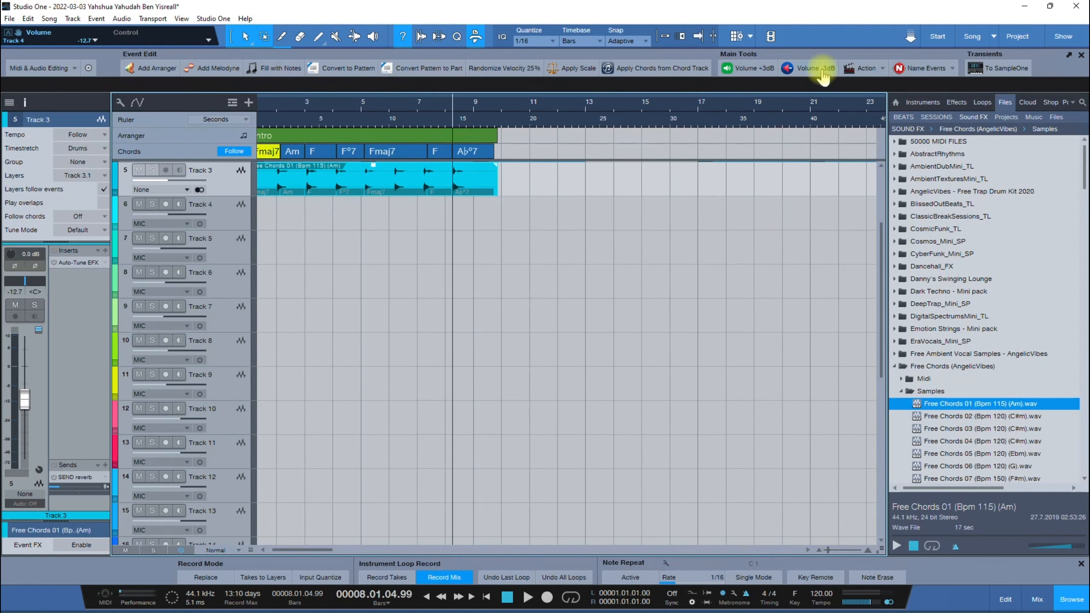
{"action": "left_click", "coordinate": [736, 68]}
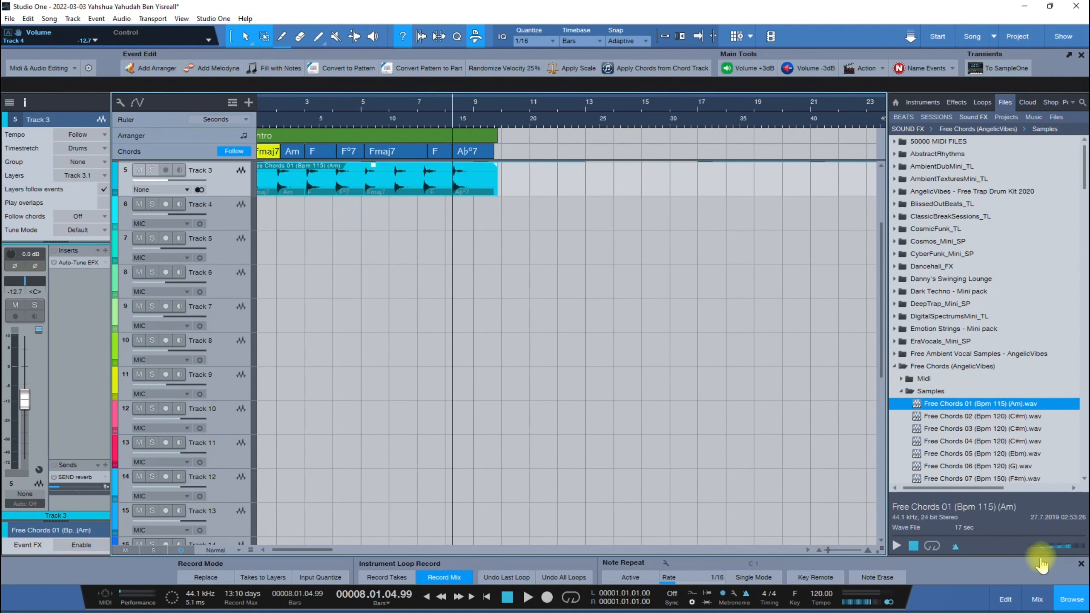
Show the mixer console, review the channel levels of the recording tracks, and hide the console again
{"action": "left_click", "coordinate": [1036, 597]}
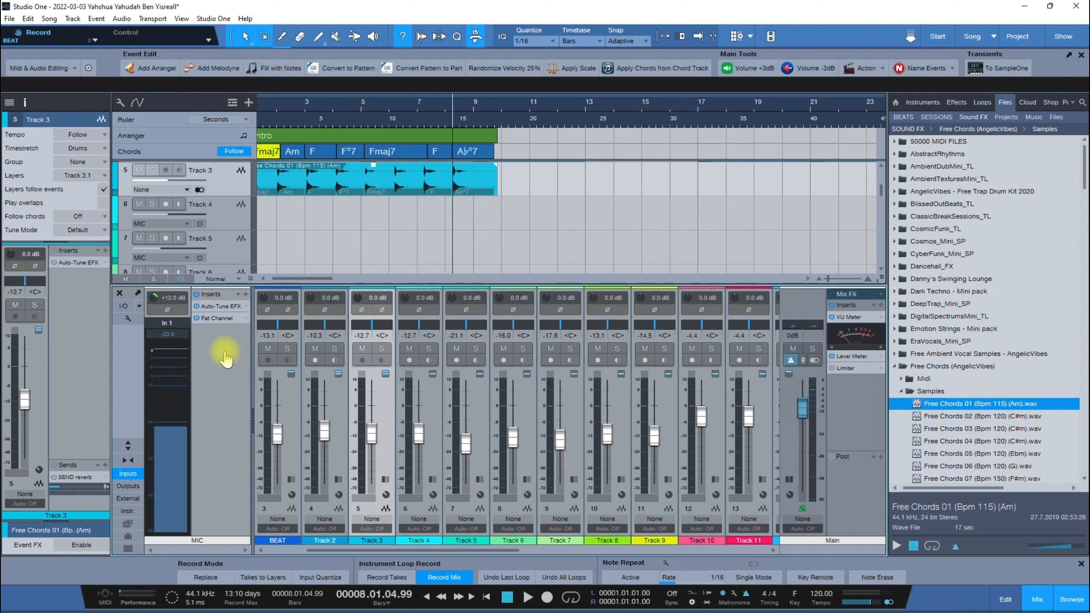
{"action": "left_click", "coordinate": [327, 395]}
{"action": "left_click", "coordinate": [384, 401]}
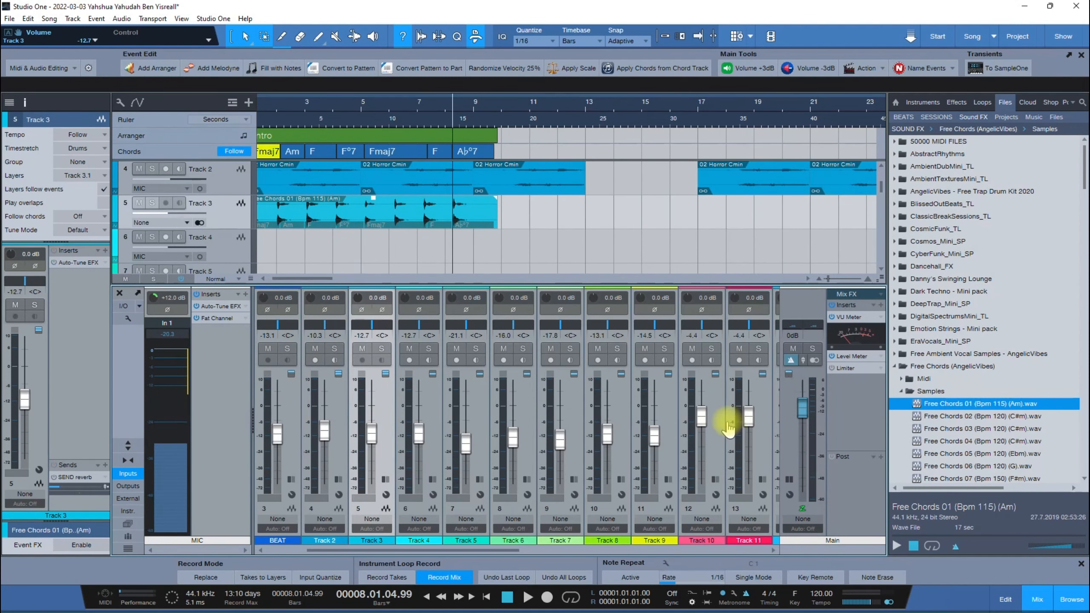
{"action": "left_click", "coordinate": [1042, 598]}
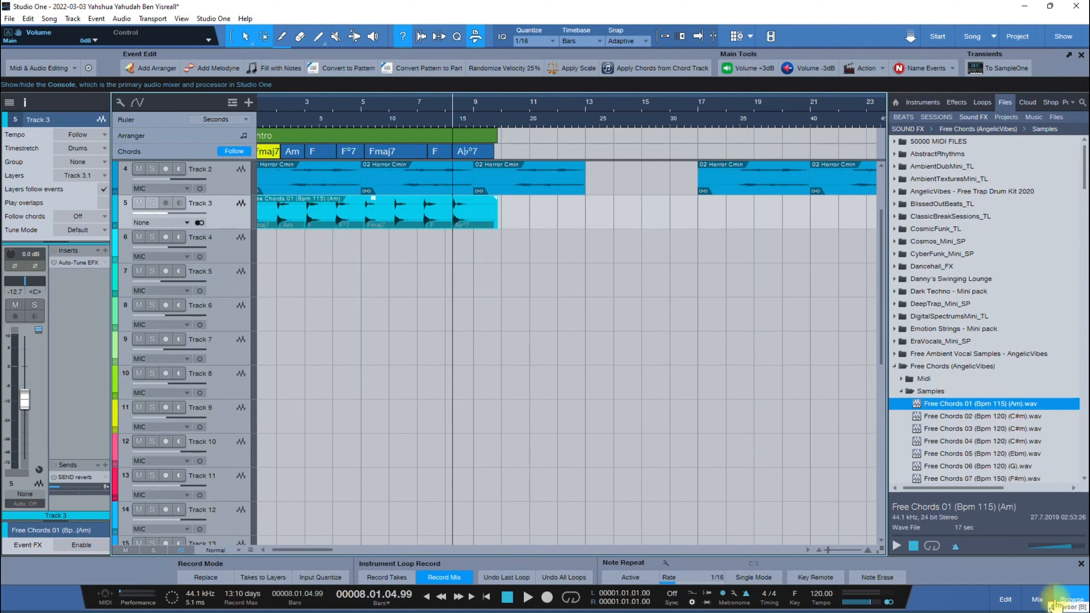